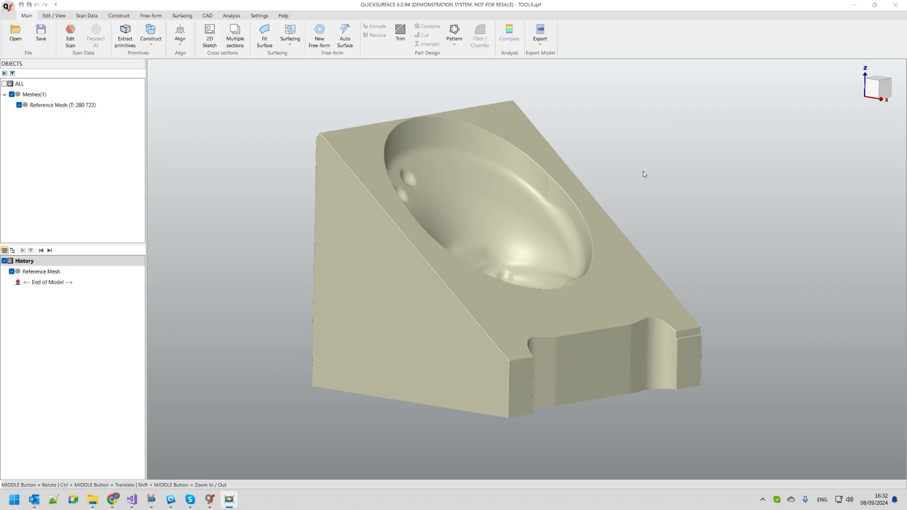
Orbit the scanned wedge tool to inspect its bowl, top and slanted side.
middle_drag(488, 189, 578, 243)
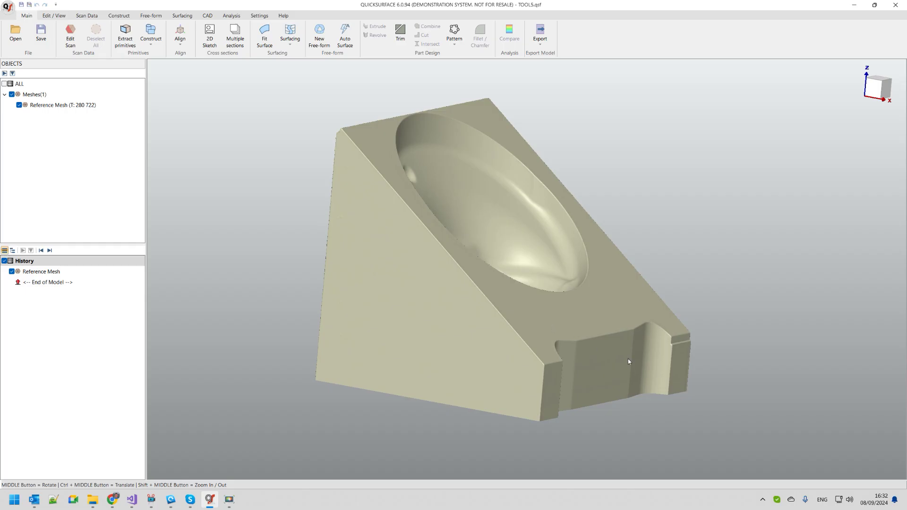
middle_drag(628, 362, 575, 374)
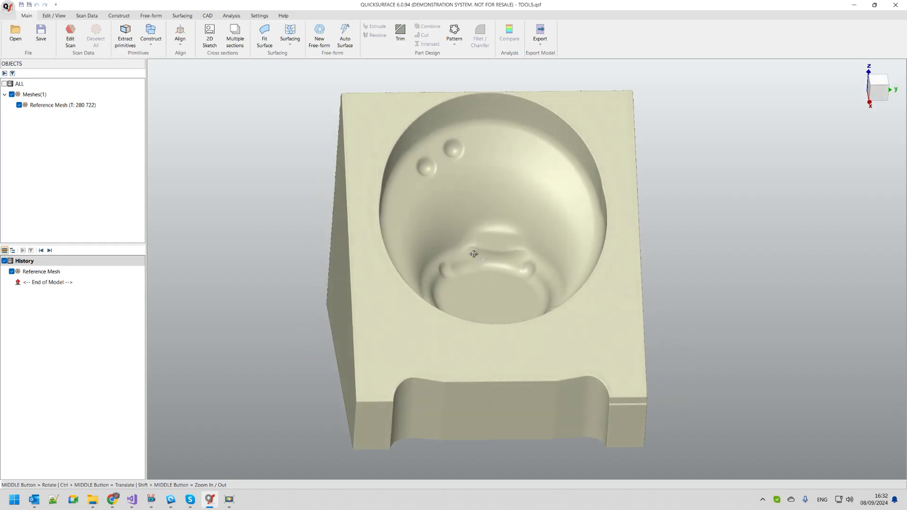
middle_drag(473, 254, 532, 260)
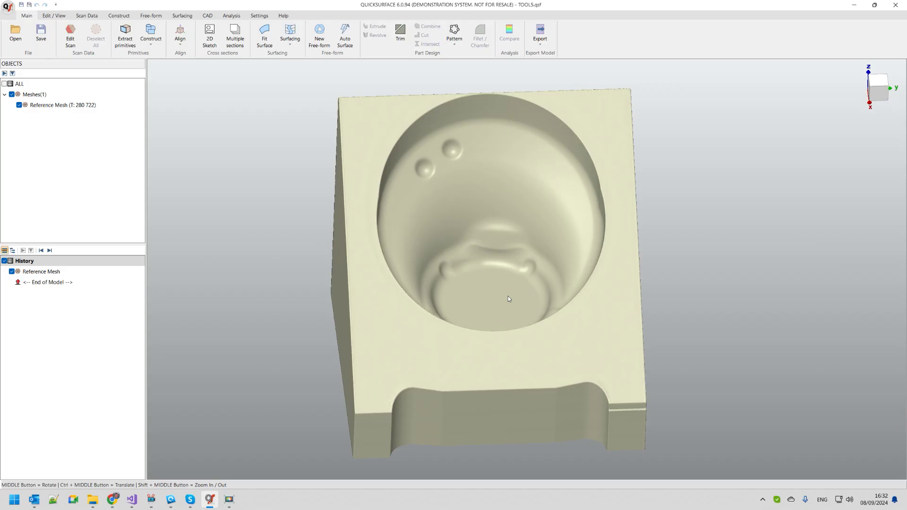
middle_drag(522, 247, 515, 157)
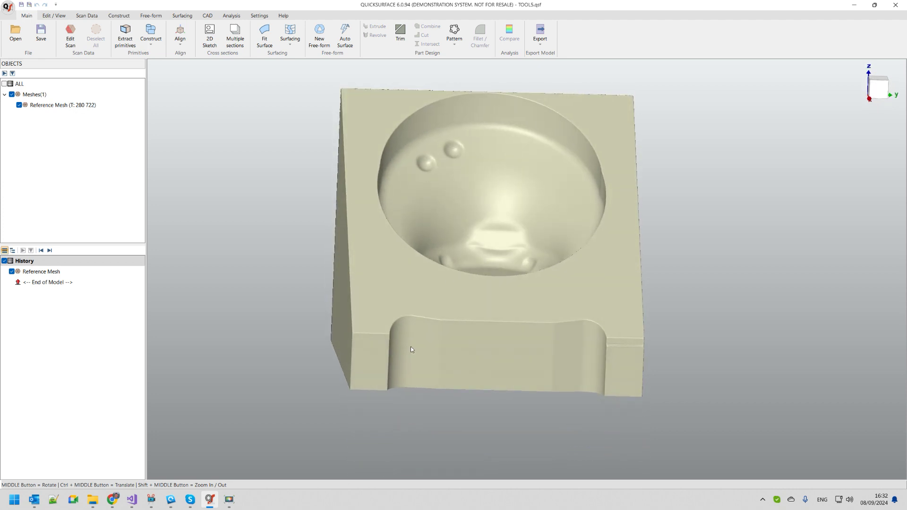
middle_drag(411, 350, 454, 424)
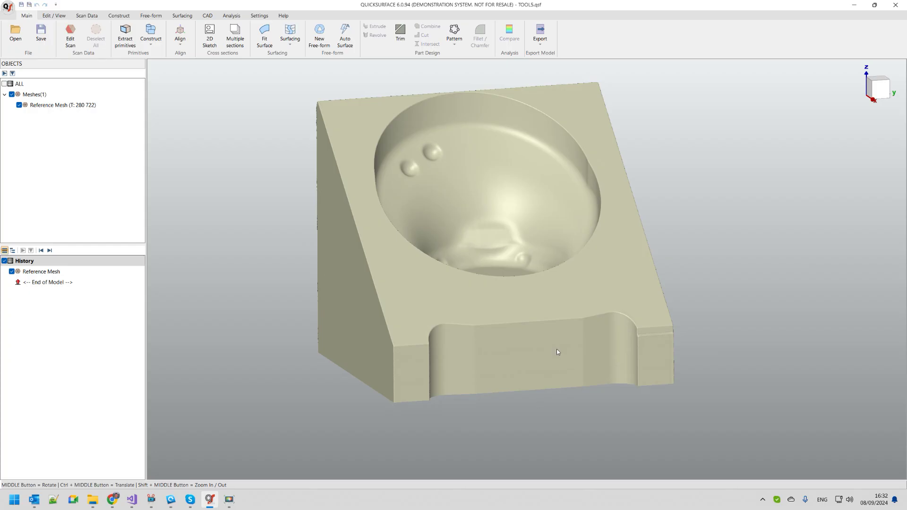
Create an XY cross-section sketch at 14.59566 mm offset, just above the base.
click(208, 36)
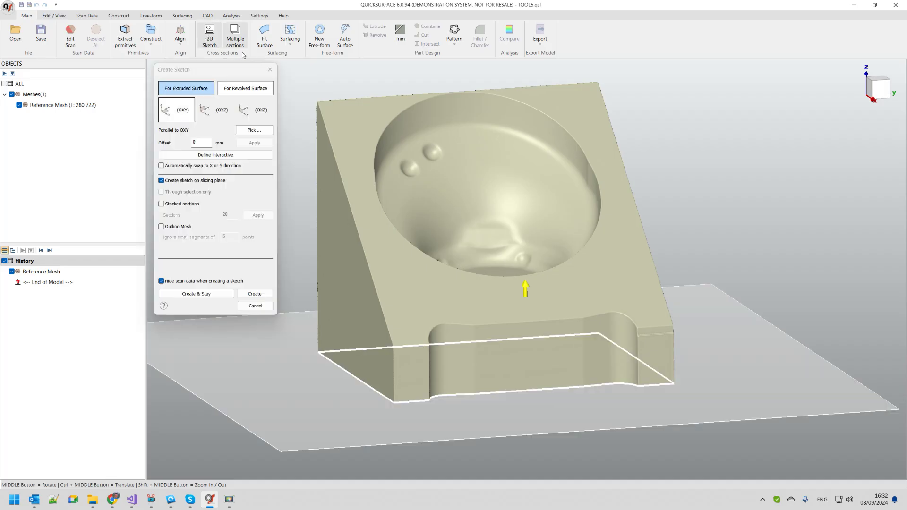
drag(481, 417, 528, 393)
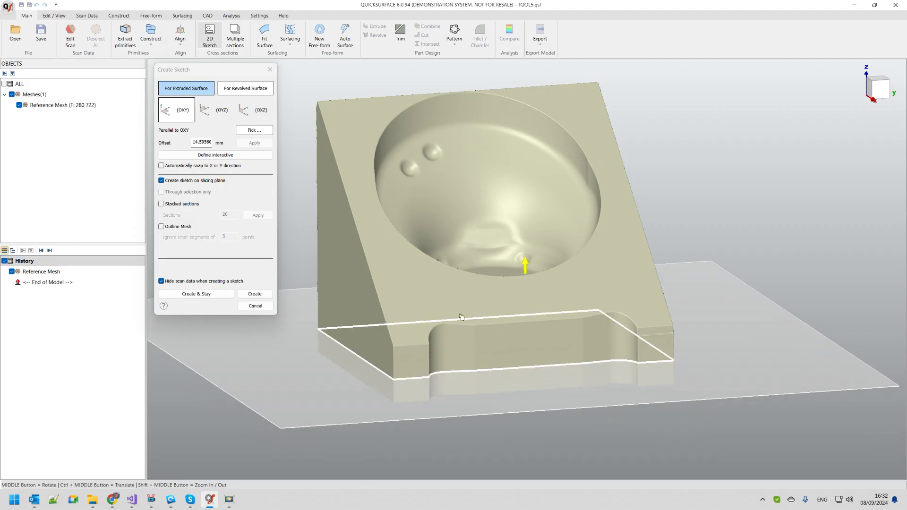
click(254, 294)
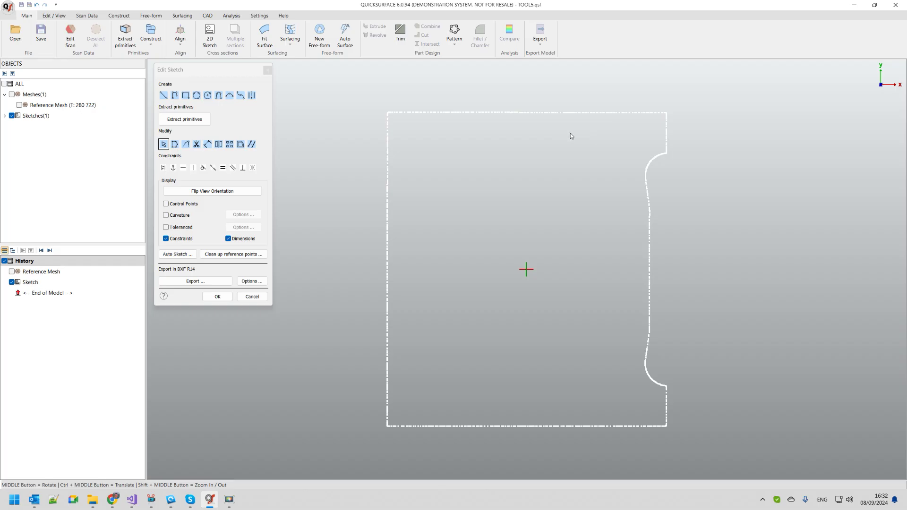
Fit straight lines along the left and top edges of the section outline.
click(181, 124)
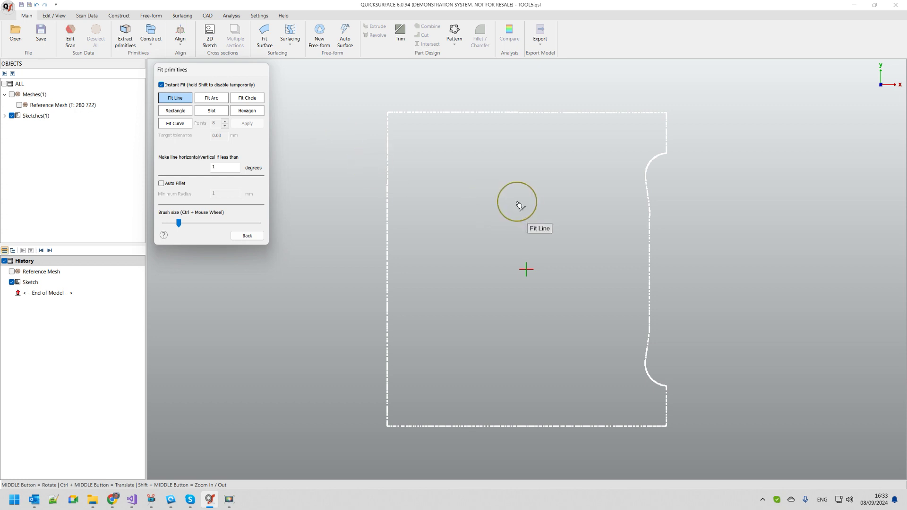
click(398, 144)
drag(398, 144, 393, 381)
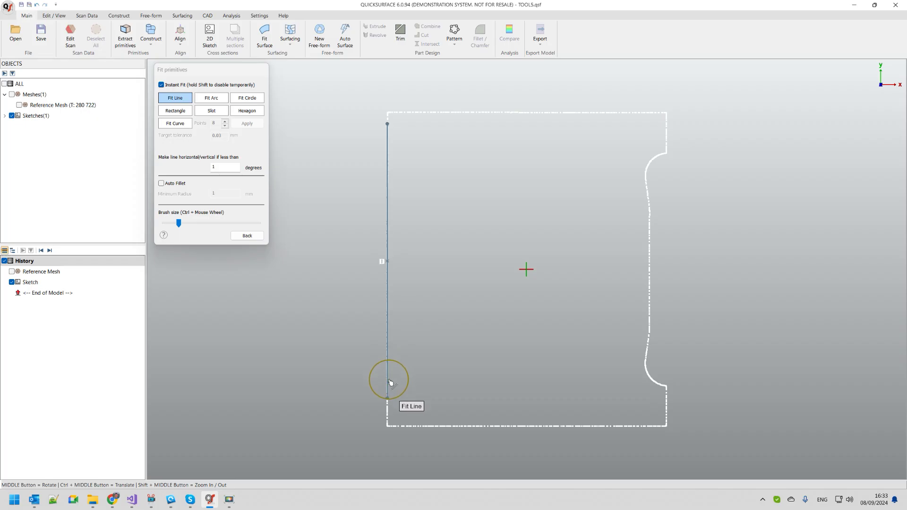
mouse_move(411, 115)
mouse_down()
mouse_move(656, 115)
mouse_move(639, 116)
mouse_move(642, 153)
mouse_up()
scroll(695, 132, up, 3)
scroll(614, 189, up, 3)
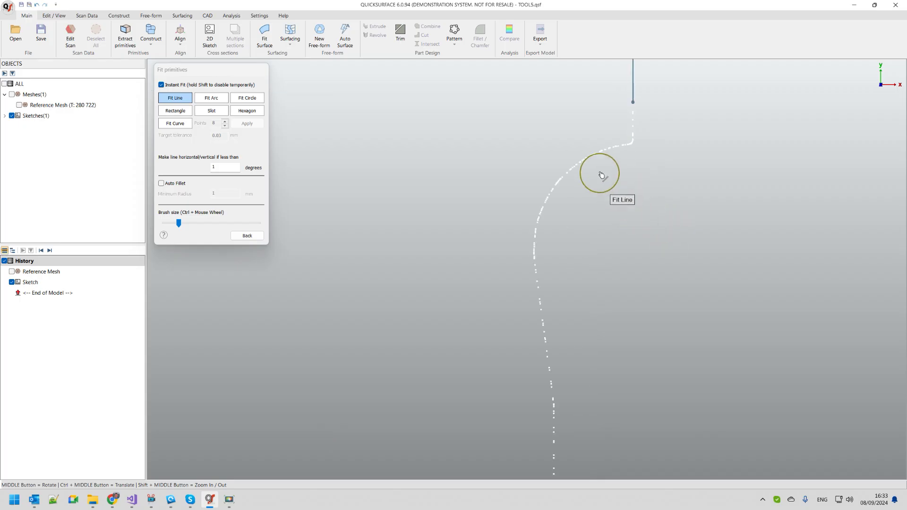
Fit lines down the notch curve, along the right edge, lower corner and bottom edge.
click(613, 149)
scroll(463, 179, down, 5)
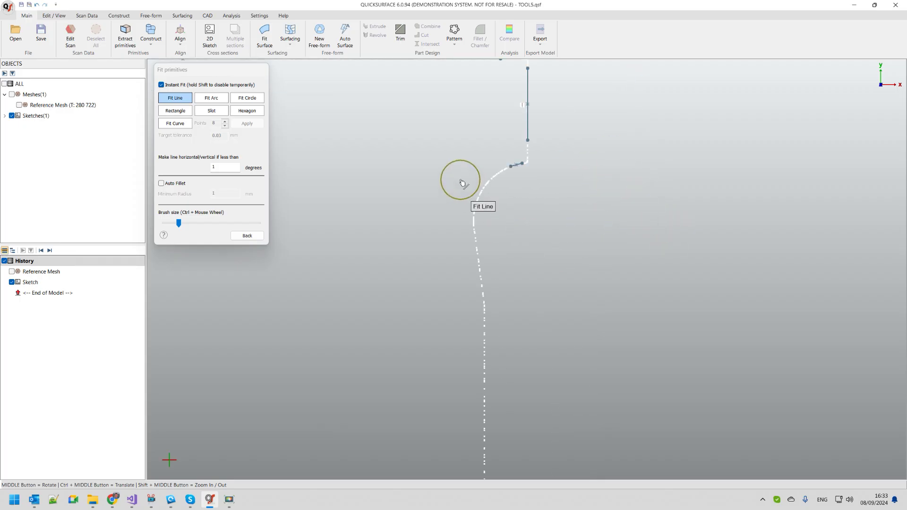
drag(479, 231, 494, 288)
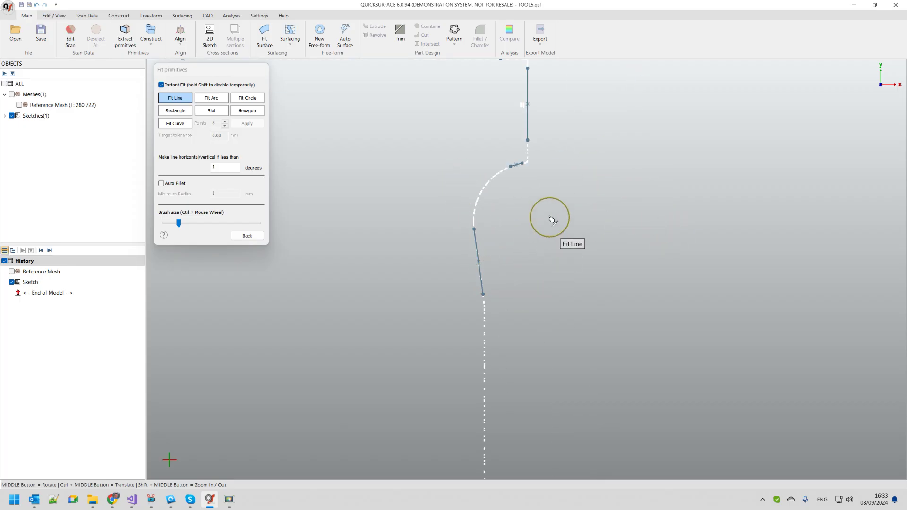
scroll(567, 293, down, 5)
scroll(567, 293, up, 5)
mouse_move(539, 225)
mouse_down()
mouse_move(535, 374)
mouse_move(520, 360)
mouse_move(521, 376)
mouse_up()
scroll(536, 373, up, 5)
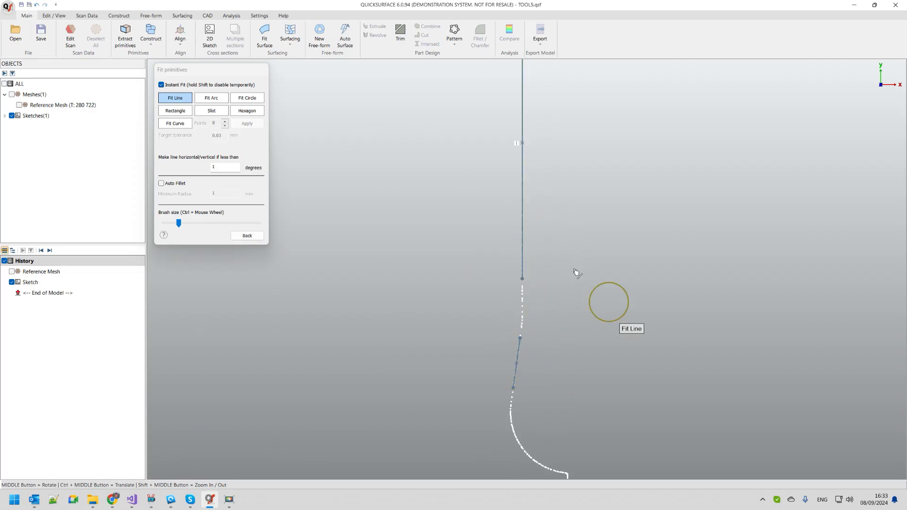
scroll(540, 332, down, 5)
scroll(541, 332, up, 5)
mouse_move(543, 308)
mouse_down()
mouse_move(547, 280)
mouse_move(575, 456)
mouse_up()
scroll(663, 293, down, 5)
scroll(572, 324, down, 5)
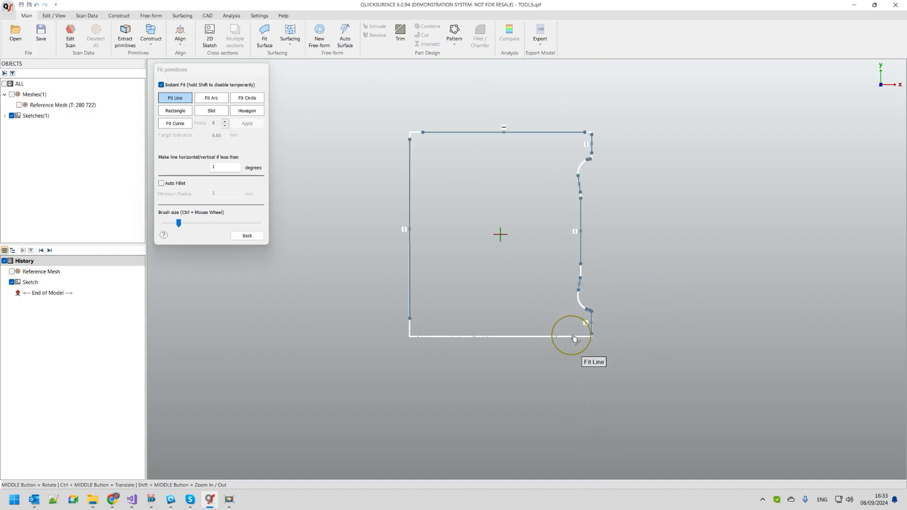
drag(562, 339, 432, 341)
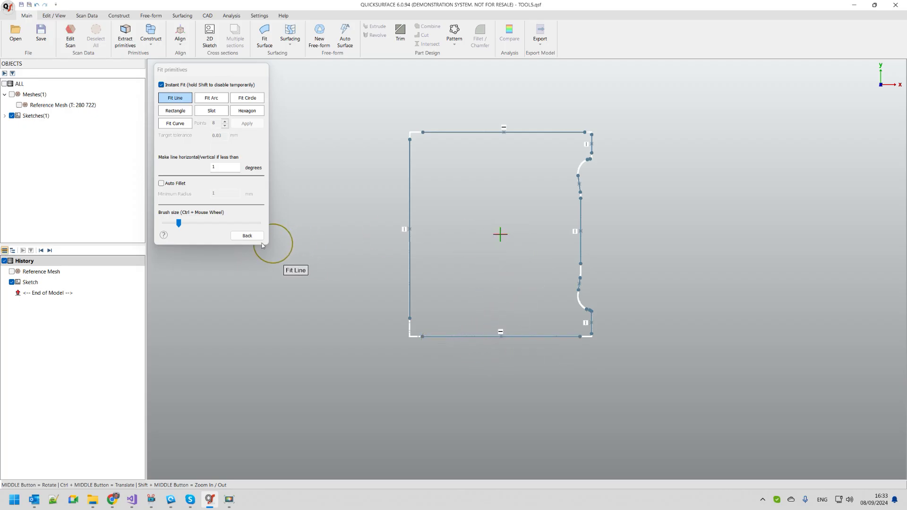
Auto-join the fitted line endpoints into a connected outline.
click(247, 235)
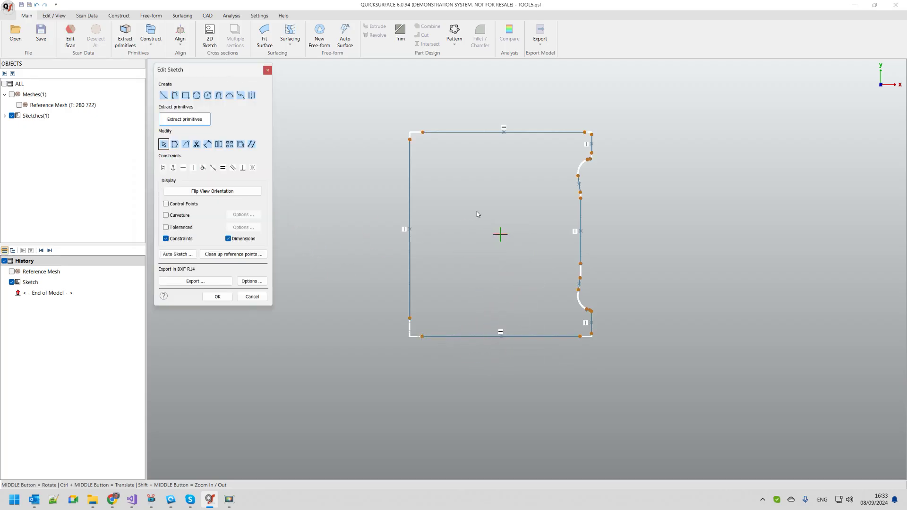
click(176, 145)
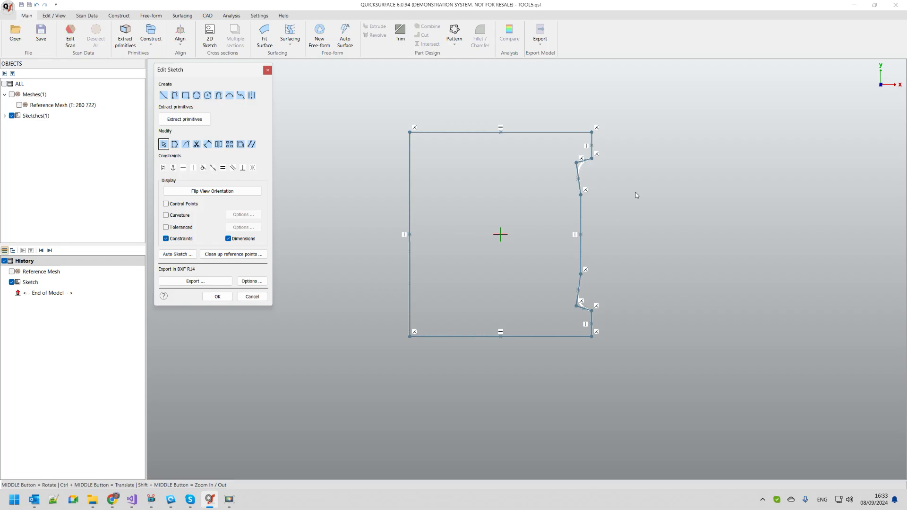
scroll(614, 195, up, 2)
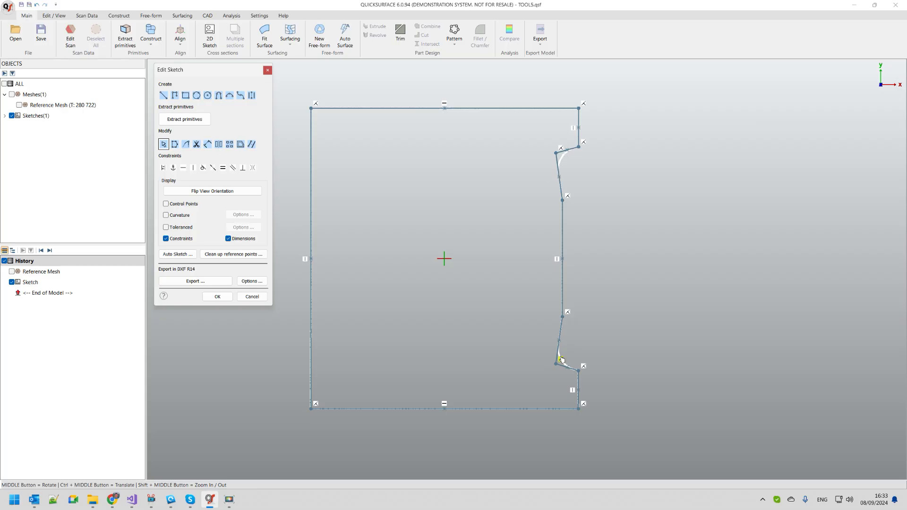
Round both notch corners with auto-dimensioned fillets of about 12.99 mm and 13.00 mm.
click(189, 146)
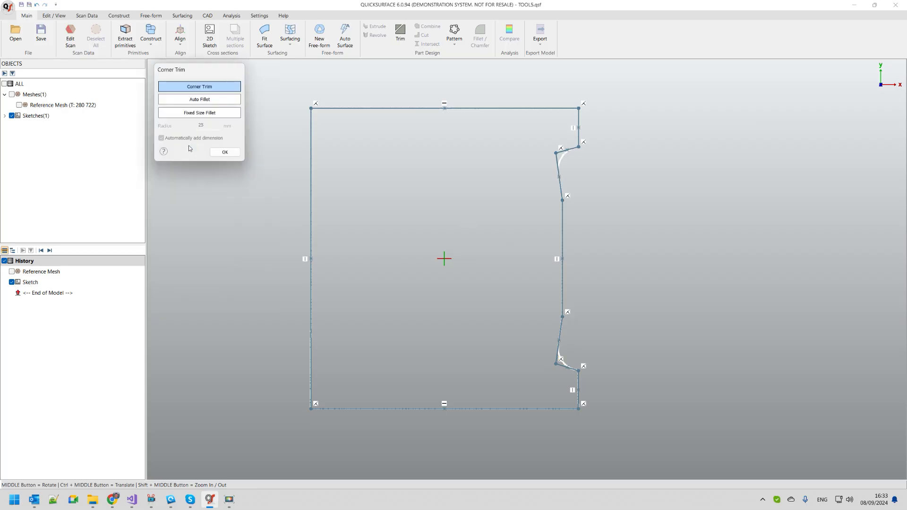
click(201, 100)
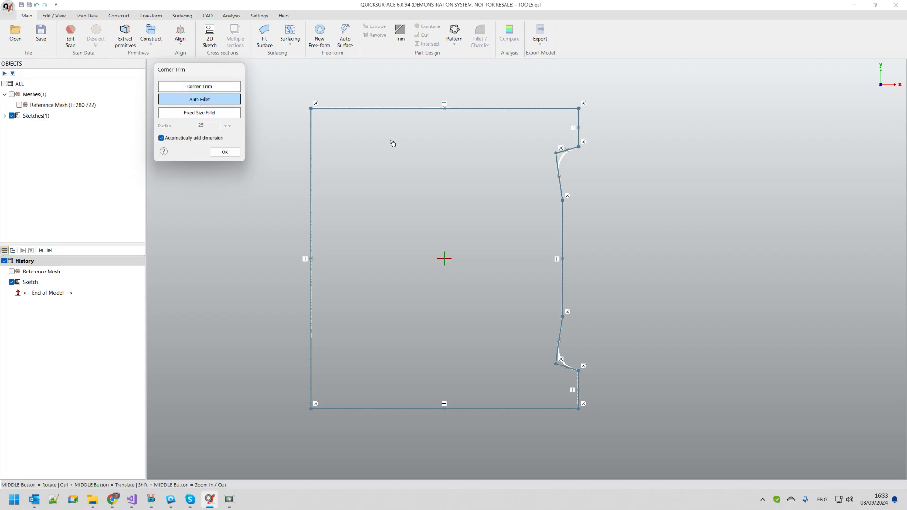
mouse_move(588, 168)
mouse_down()
mouse_move(556, 173)
mouse_move(540, 149)
mouse_up()
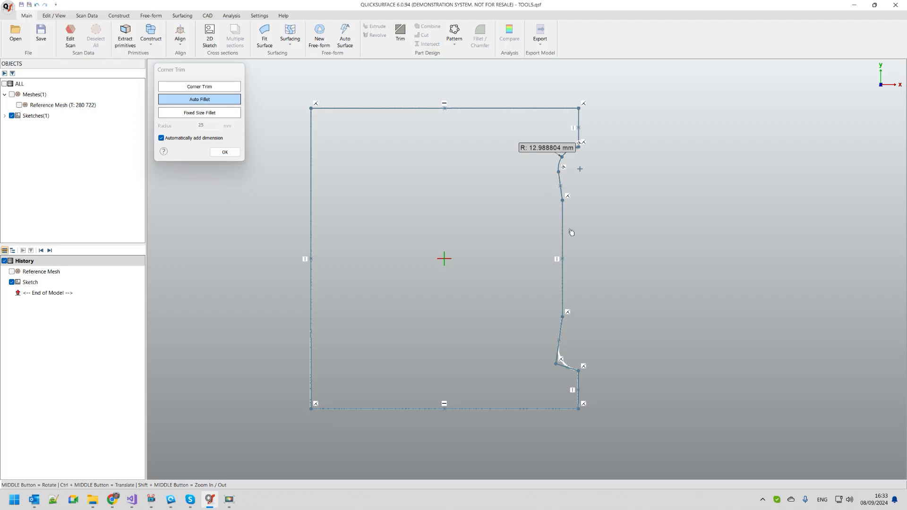
scroll(568, 364, up, 5)
mouse_move(564, 325)
mouse_down()
mouse_move(539, 329)
mouse_move(506, 382)
mouse_move(567, 406)
mouse_up()
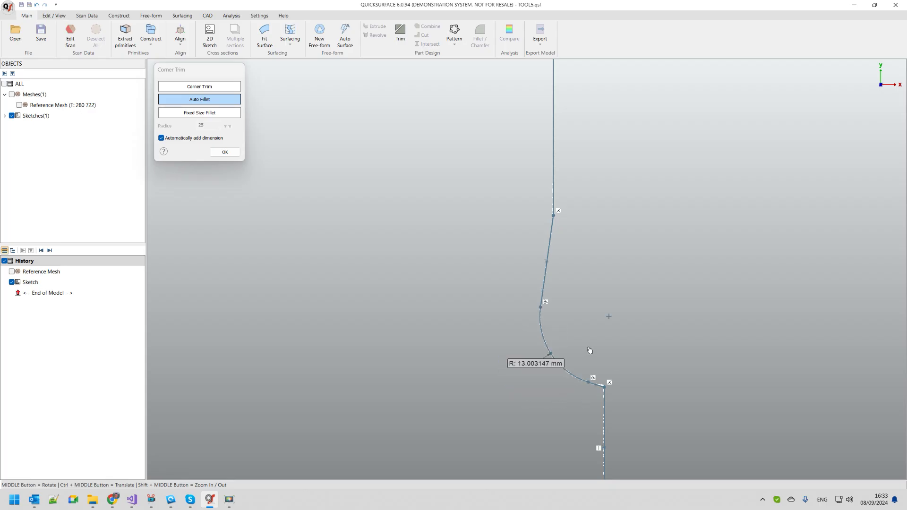
scroll(590, 351, down, 4)
scroll(596, 321, up, 1)
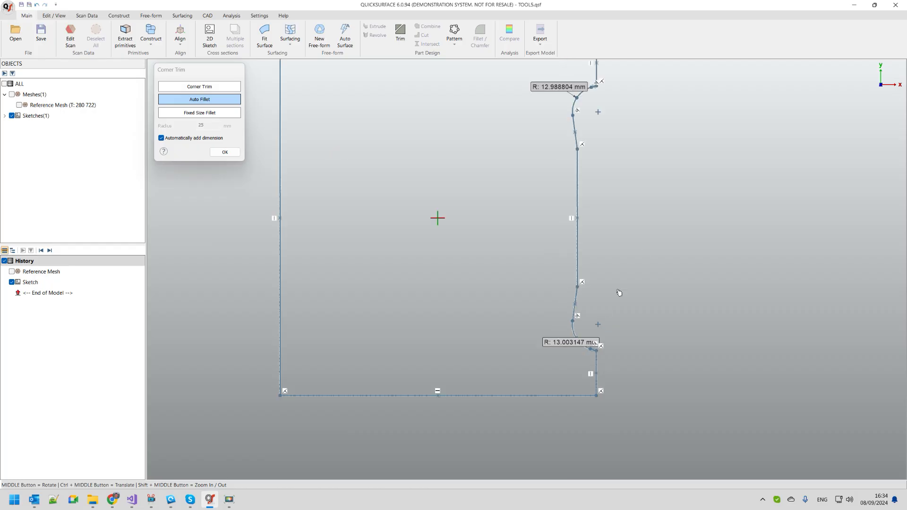
ctrl+middle_drag(637, 255, 636, 294)
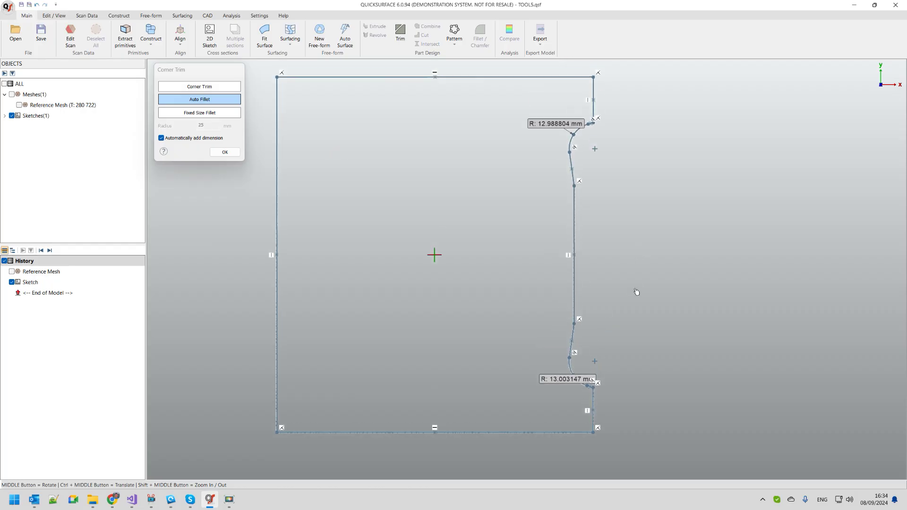
click(226, 156)
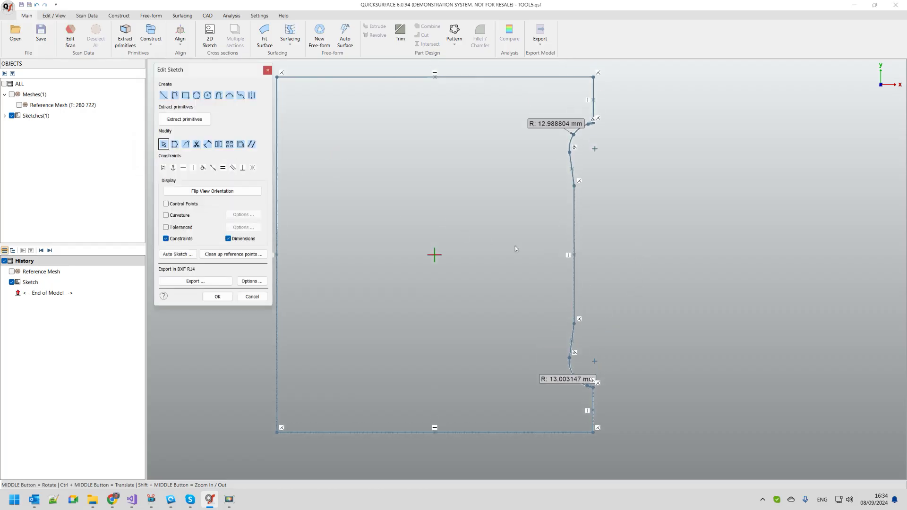
ctrl+middle_drag(536, 260, 540, 264)
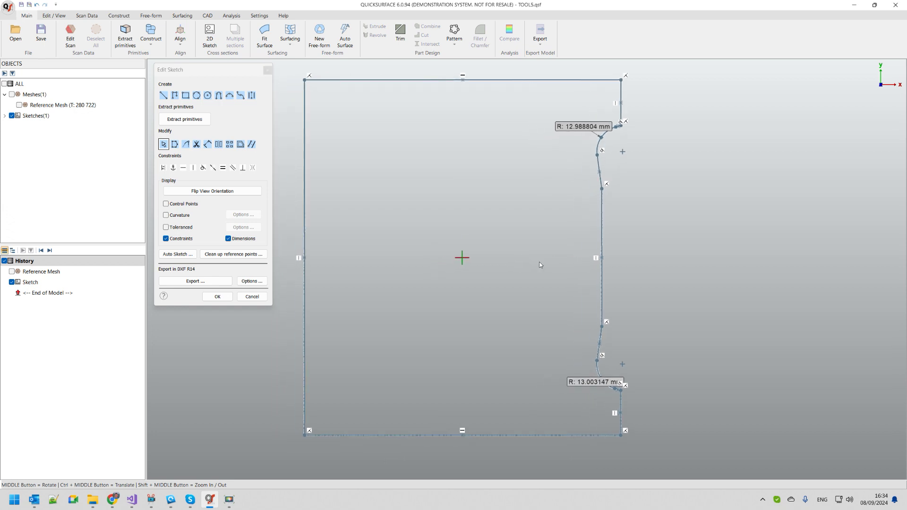
Show the scan again and extrude the sketch profile with its top 242.47 mm up.
click(217, 297)
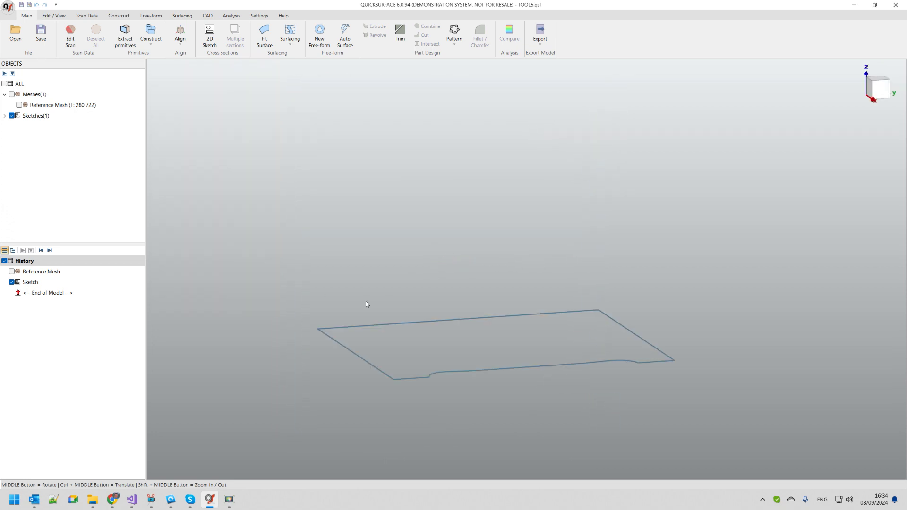
click(20, 105)
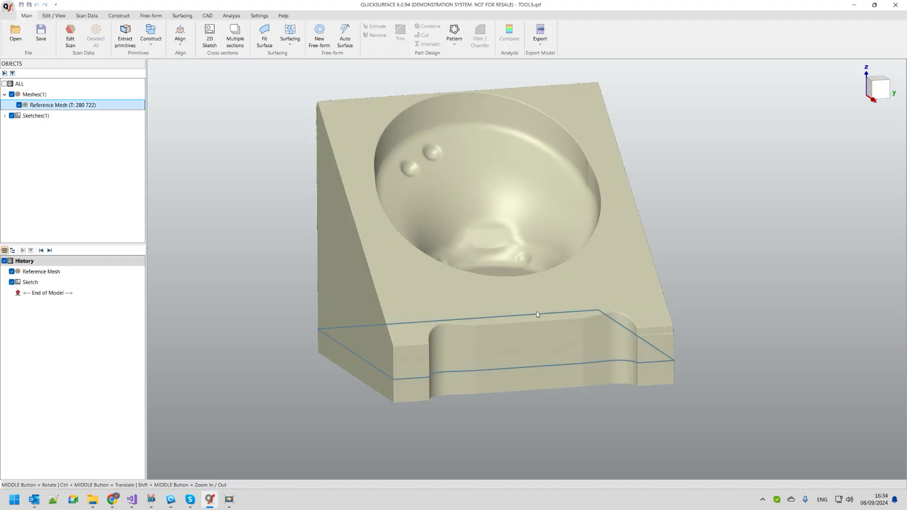
click(550, 362)
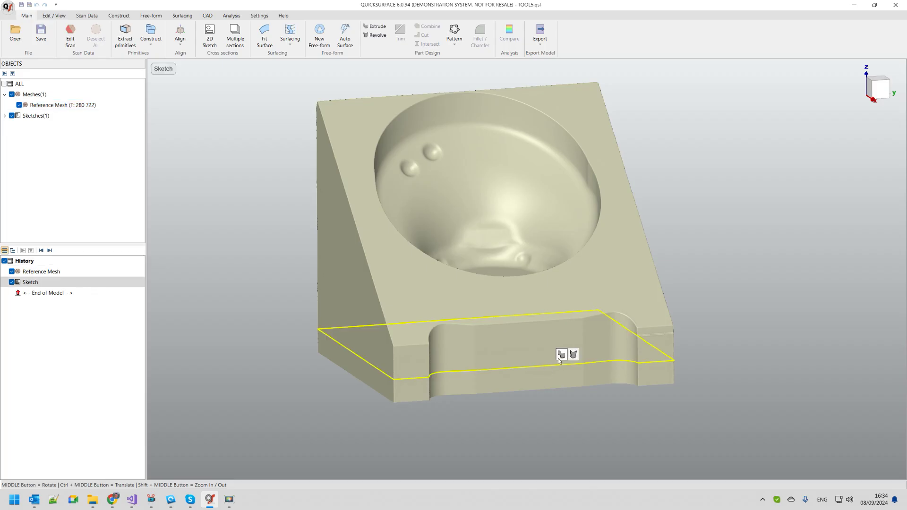
click(561, 357)
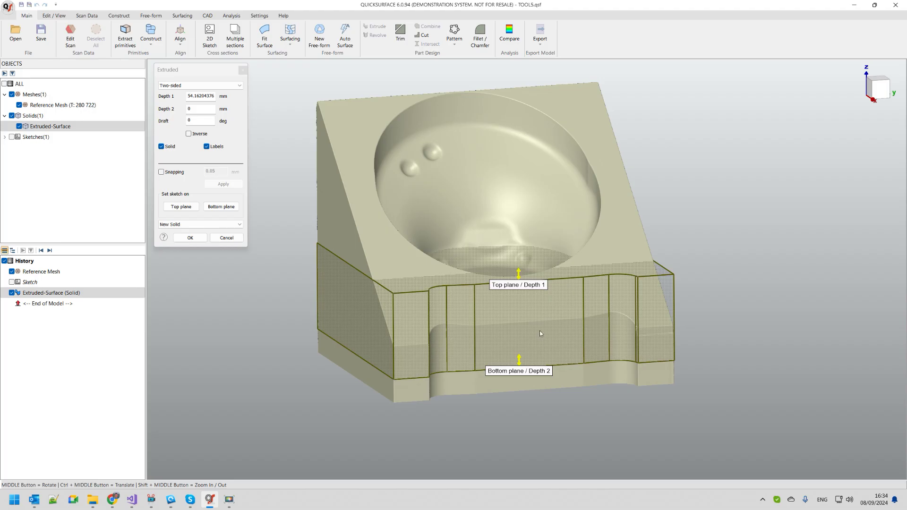
scroll(541, 330, down, 2)
drag(529, 299, 539, 114)
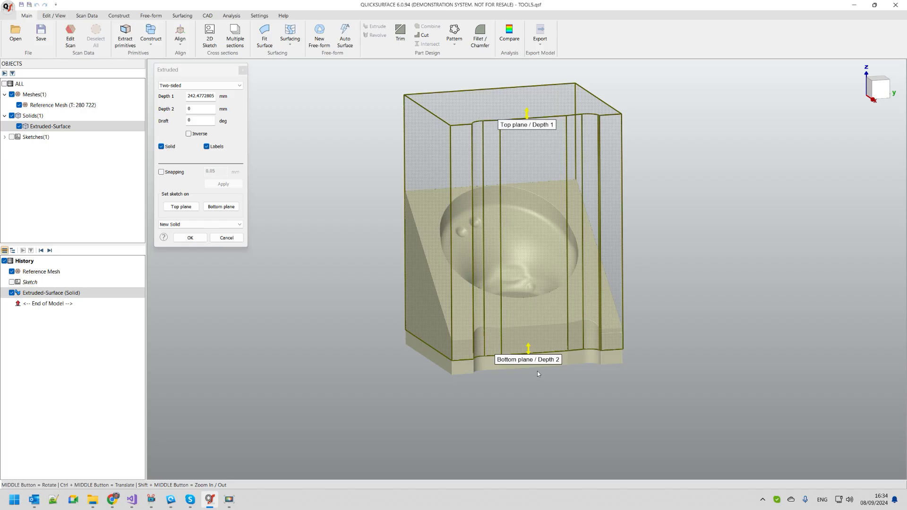
Snap the lower extrusion depth 14.60 mm down to the scan base, confirm, and hide the solid.
middle_drag(417, 375, 392, 217)
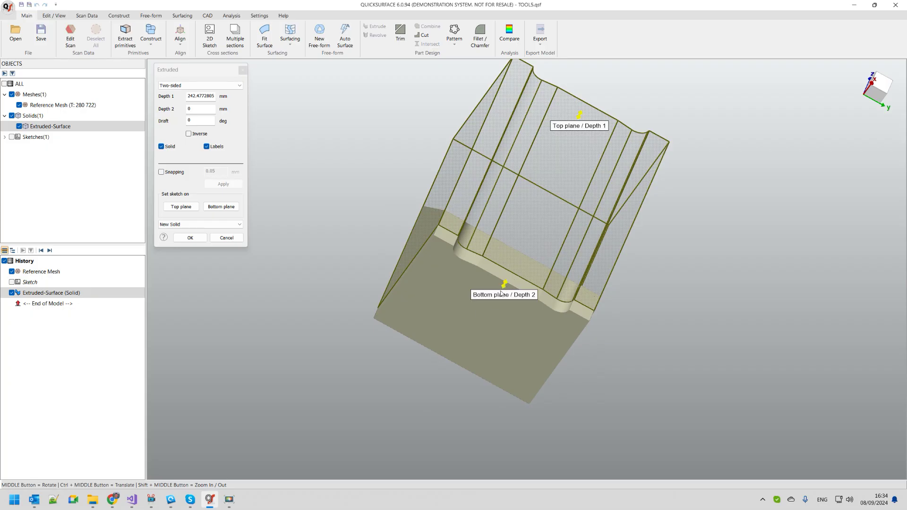
drag(502, 293, 489, 322)
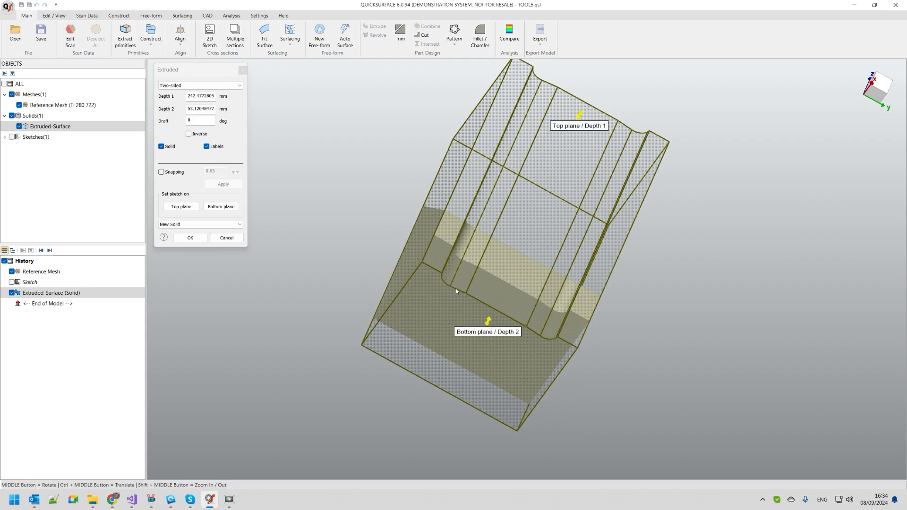
scroll(473, 293, up, 2)
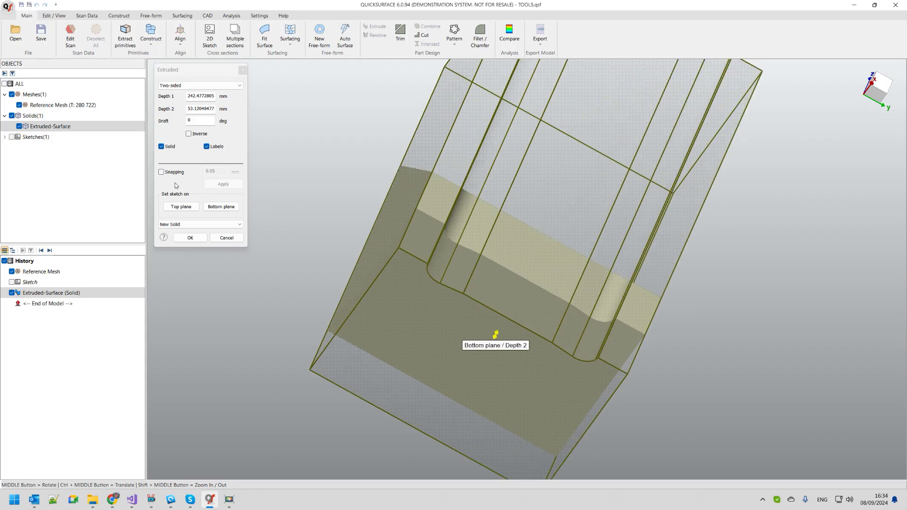
click(161, 172)
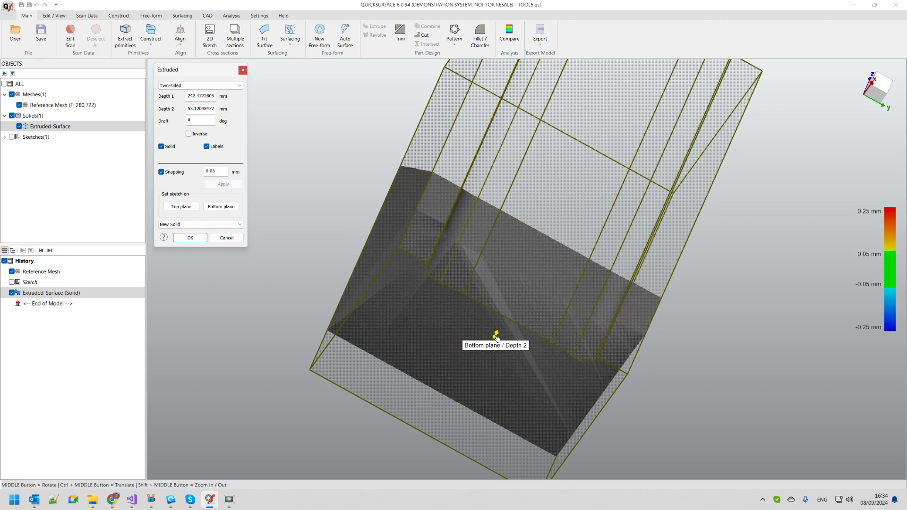
drag(496, 337, 492, 338)
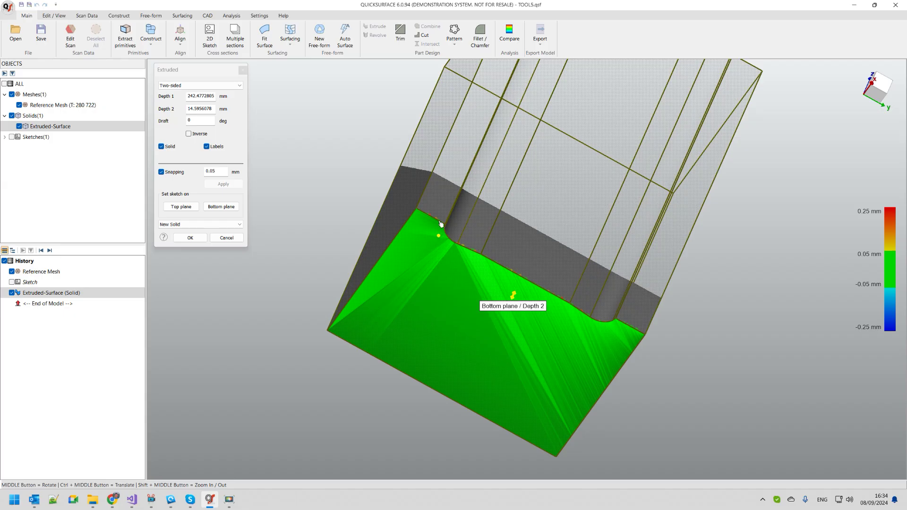
drag(441, 224, 438, 257)
click(445, 268)
middle_drag(462, 355, 530, 434)
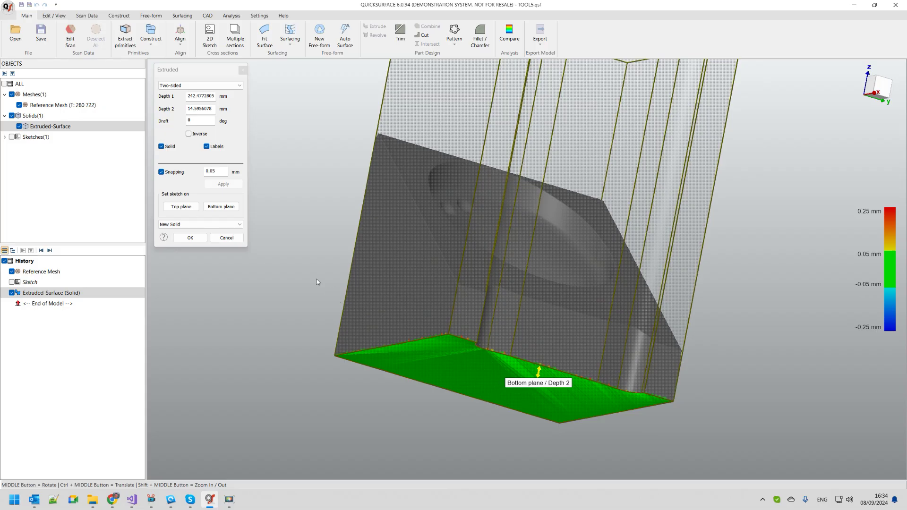
click(176, 236)
middle_drag(209, 285, 284, 305)
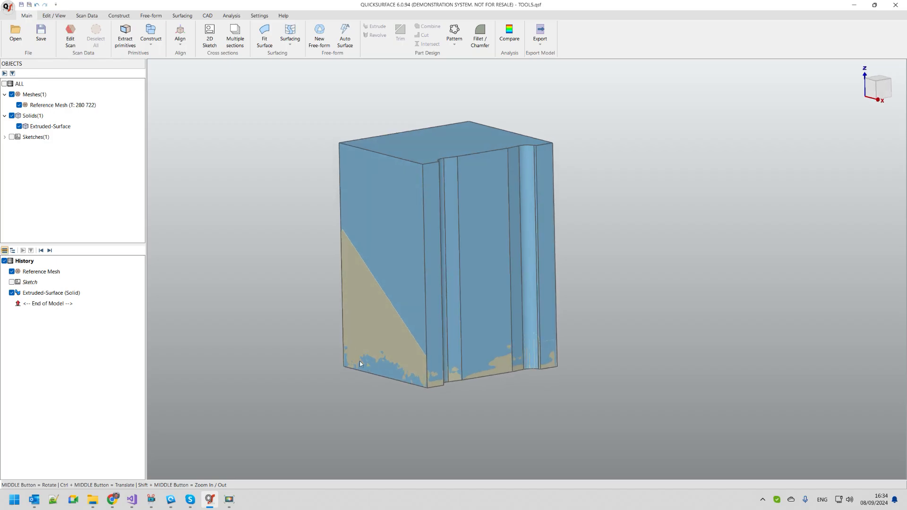
click(13, 293)
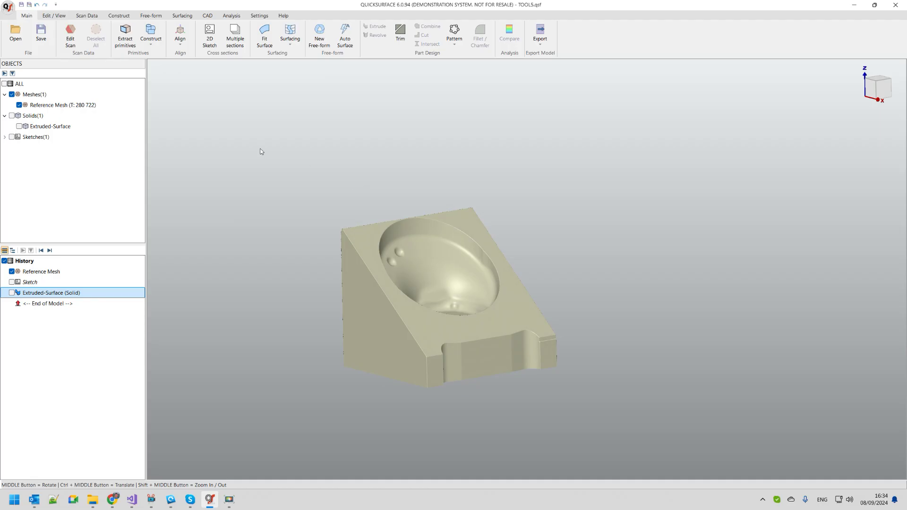
Fit a plane to the scan's sloped top face with Auto Constrain turned off.
click(126, 35)
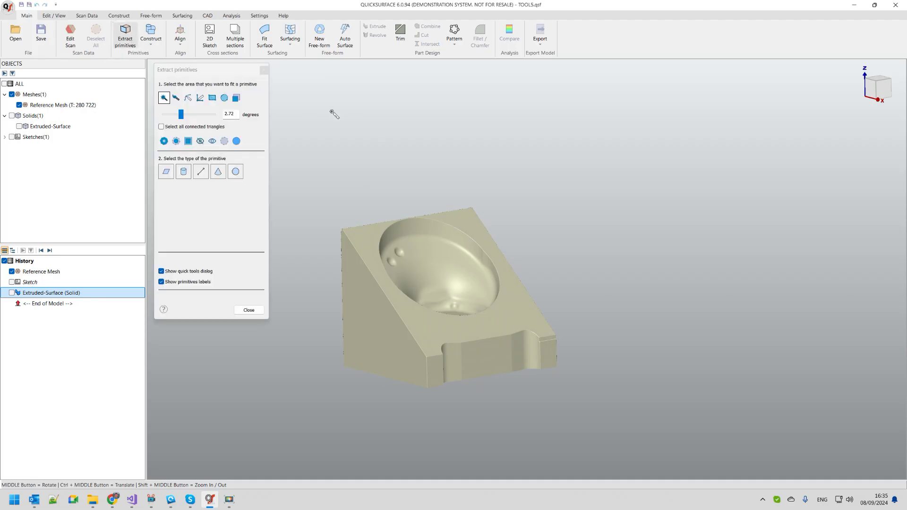
click(373, 242)
mouse_move(359, 203)
mouse_down()
mouse_move(349, 204)
mouse_move(378, 206)
mouse_move(357, 206)
mouse_up()
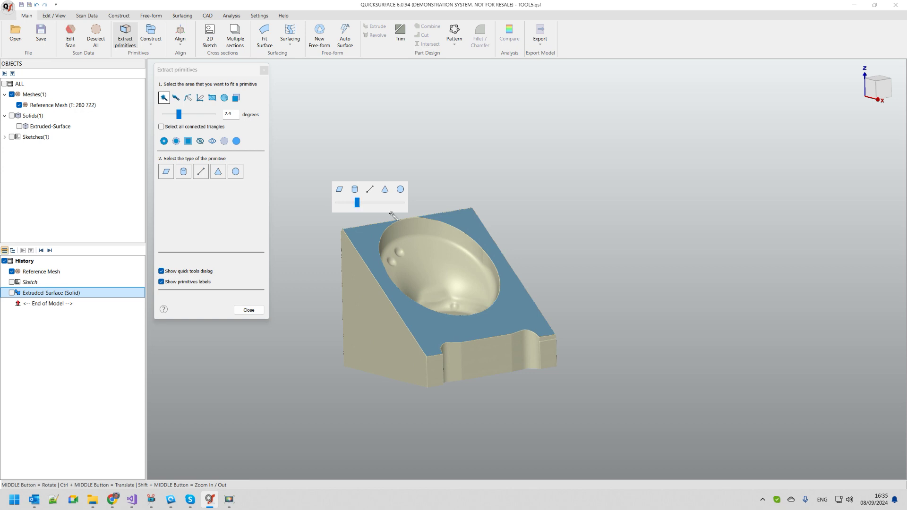
click(340, 190)
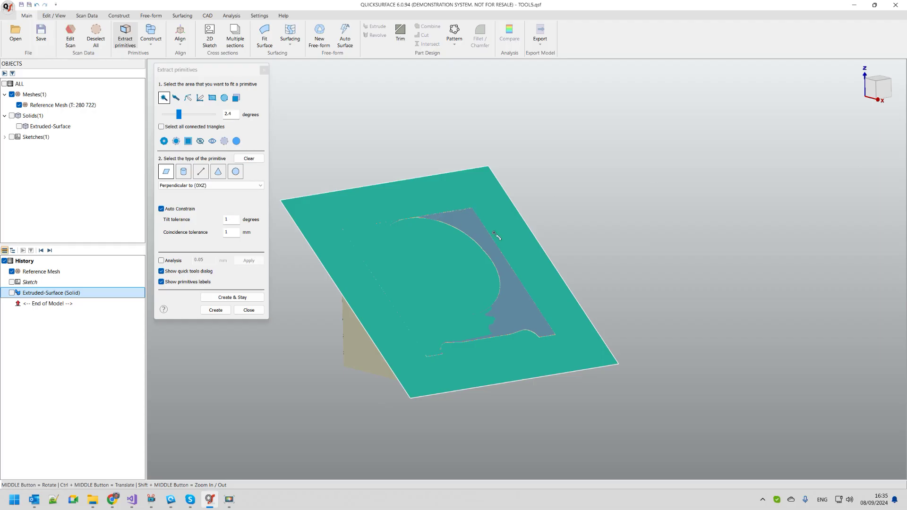
middle_drag(495, 233, 490, 265)
mouse_move(869, 77)
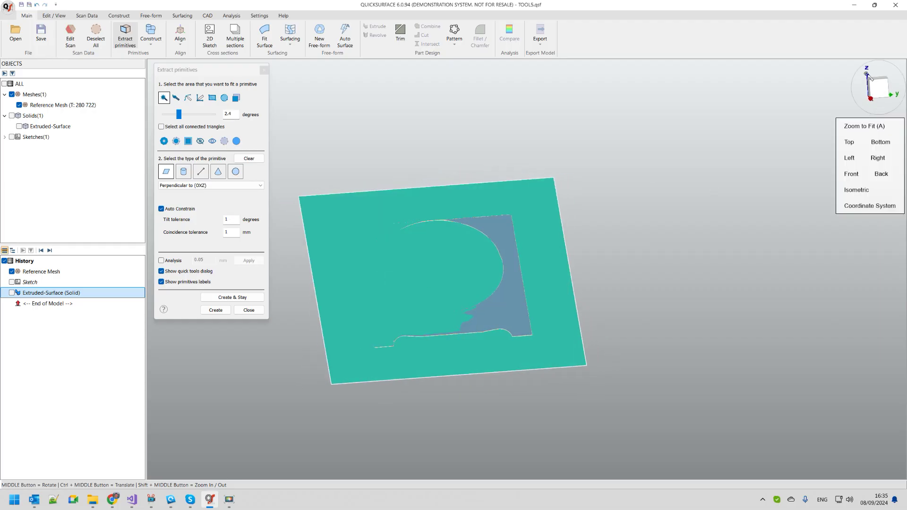
drag(869, 77, 857, 112)
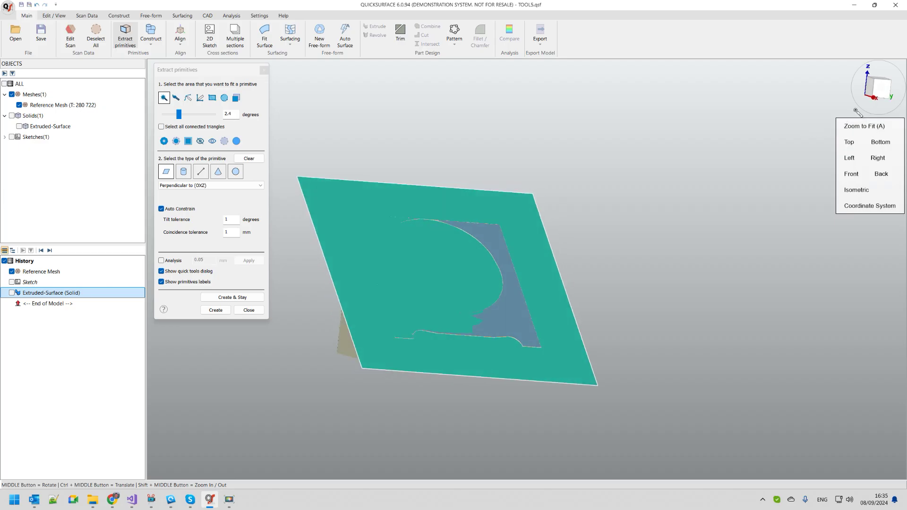
click(165, 211)
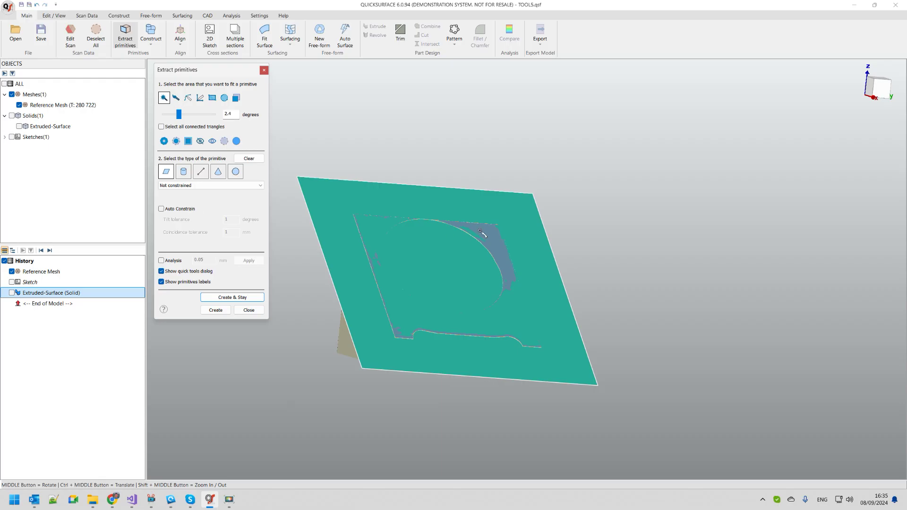
Check the plane's deviation in Front view, constrain it perpendicular to OXZ, and create it.
click(171, 262)
scroll(453, 289, up, 3)
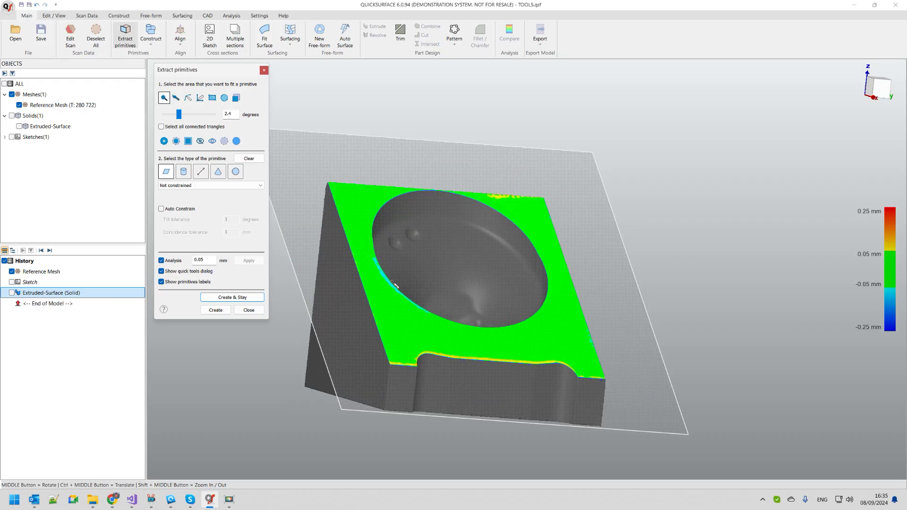
middle_drag(452, 289, 553, 263)
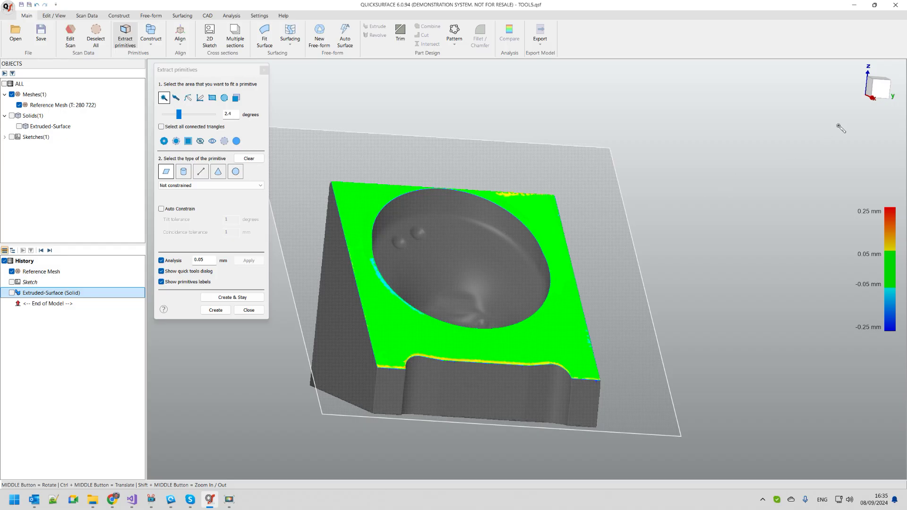
click(880, 93)
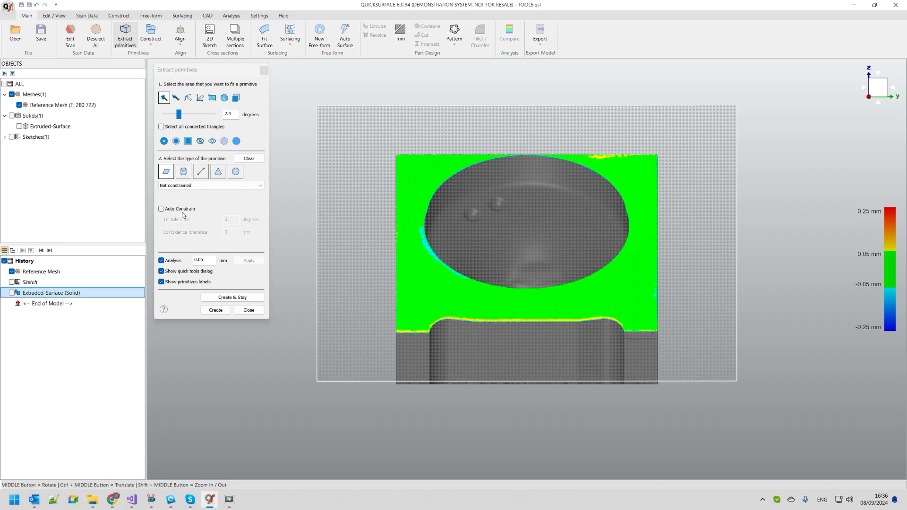
click(180, 209)
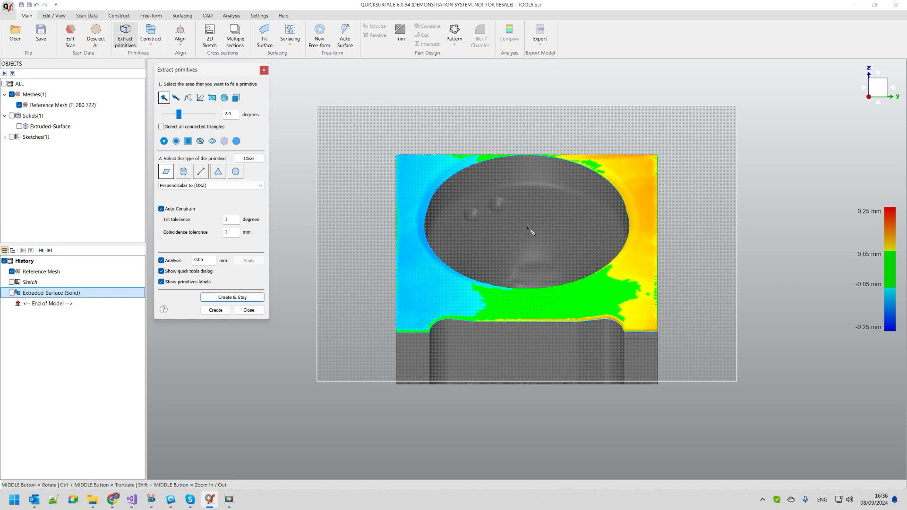
click(215, 310)
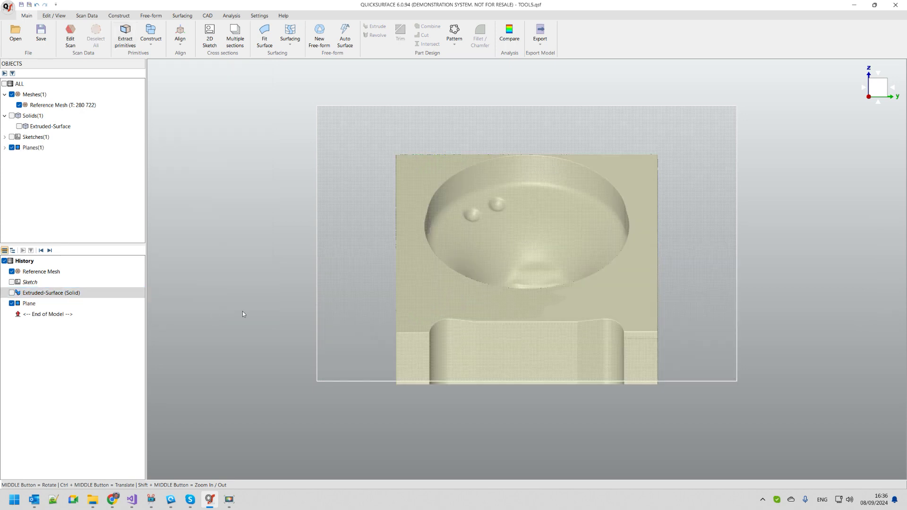
middle_drag(244, 314, 642, 360)
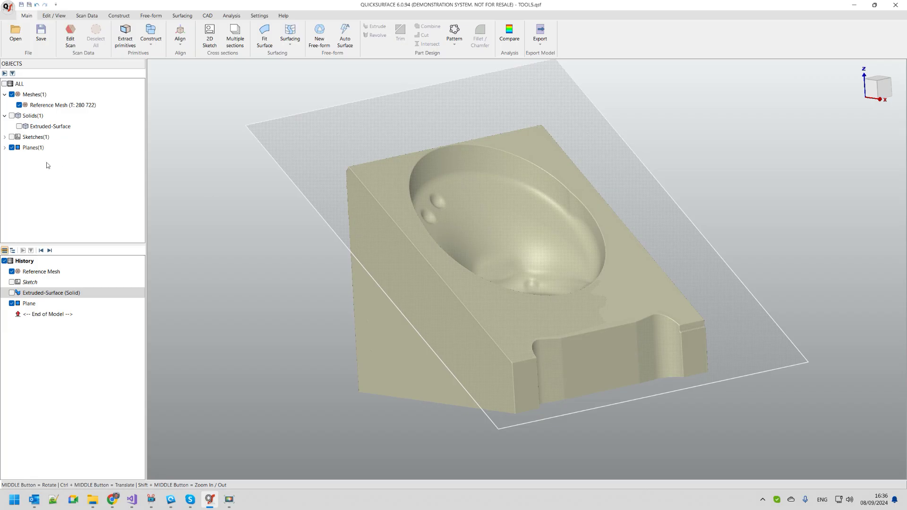
Show Extruded-Surface again and select it together with the fitted plane for trimming.
click(20, 127)
mouse_move(449, 313)
middle_down()
mouse_move(462, 318)
mouse_move(439, 320)
middle_up()
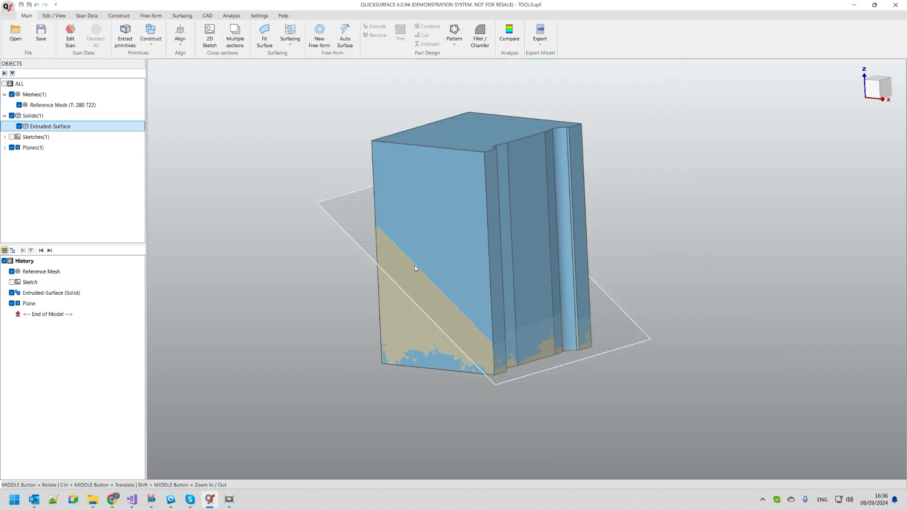
click(355, 214)
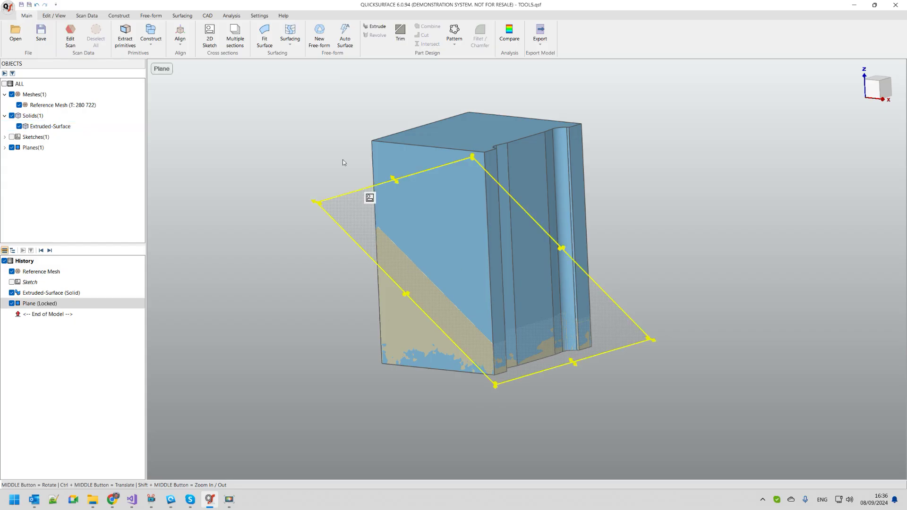
click(383, 158)
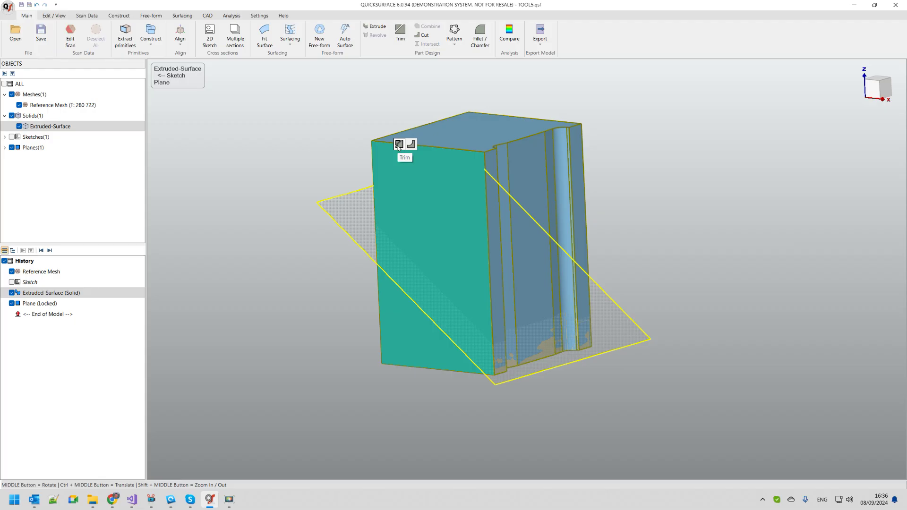
click(401, 38)
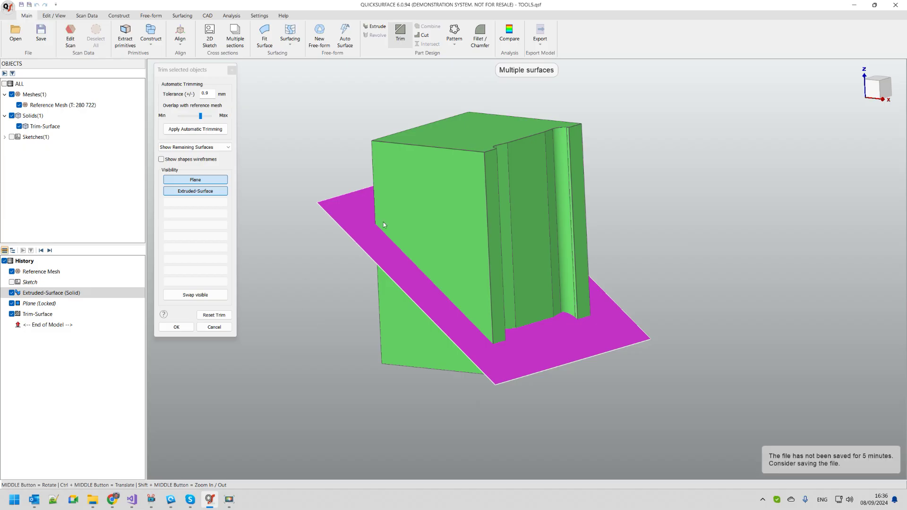
Discard the solid above the plane and the plane outside the solid, then confirm the trim.
click(501, 133)
click(444, 179)
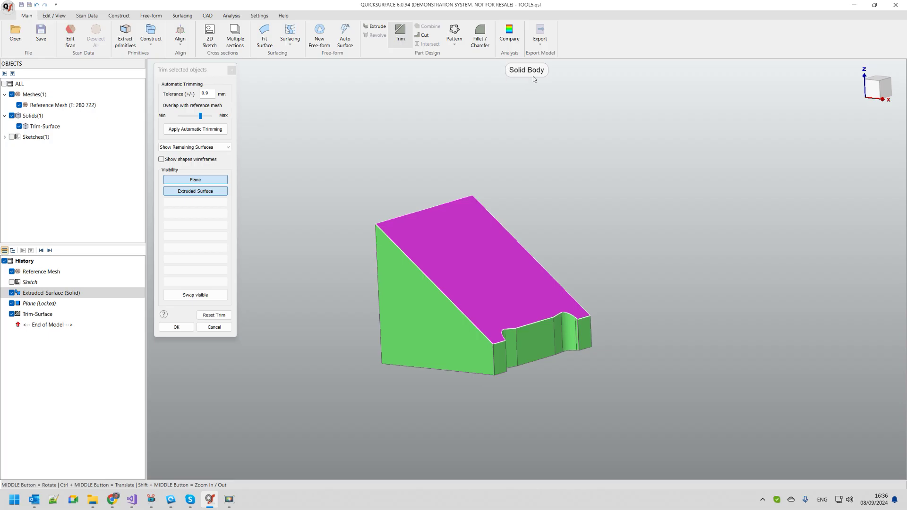
click(176, 327)
middle_drag(575, 381, 461, 450)
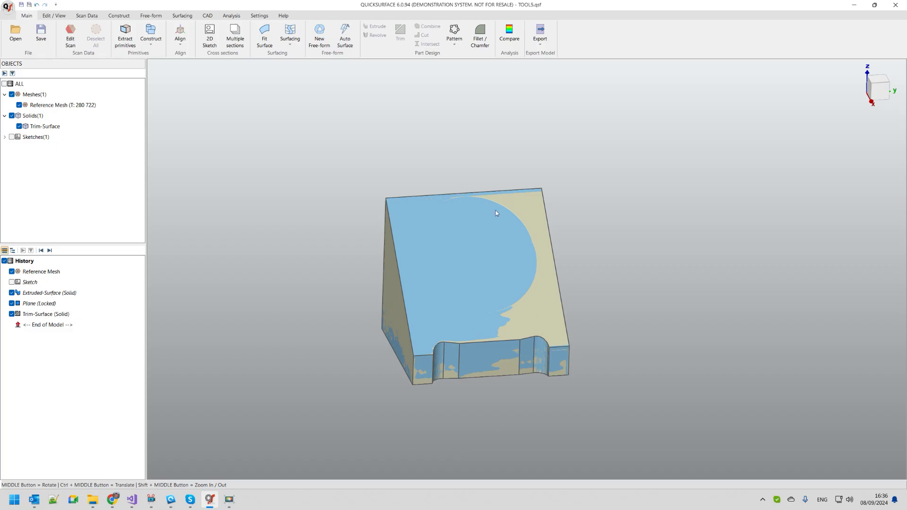
middle_drag(472, 214, 344, 204)
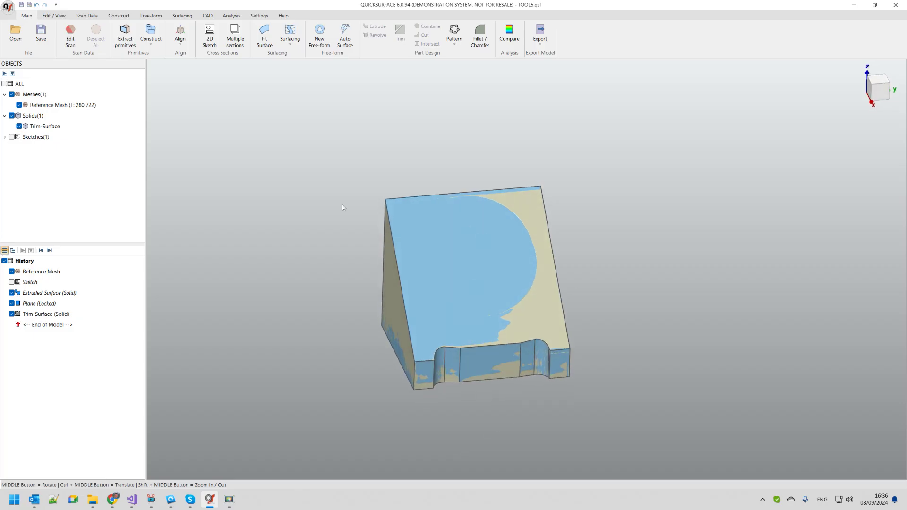
click(12, 116)
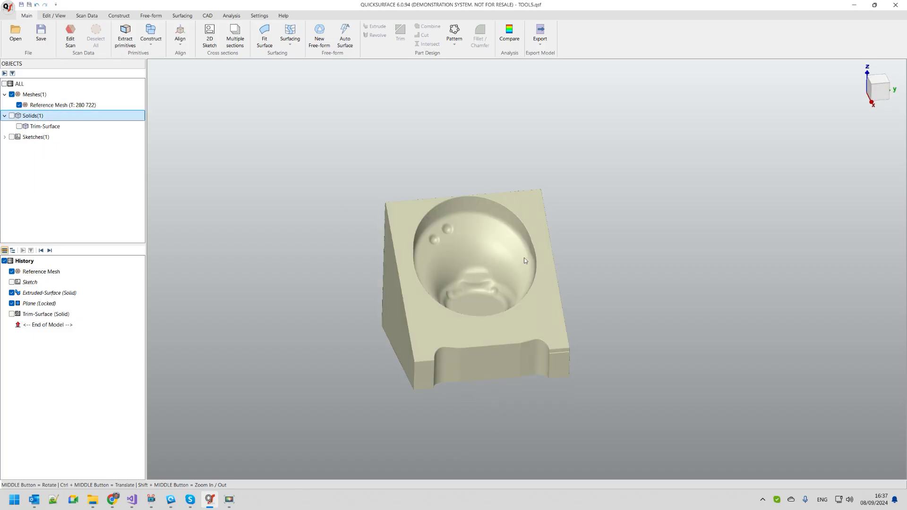
scroll(503, 251, up, 5)
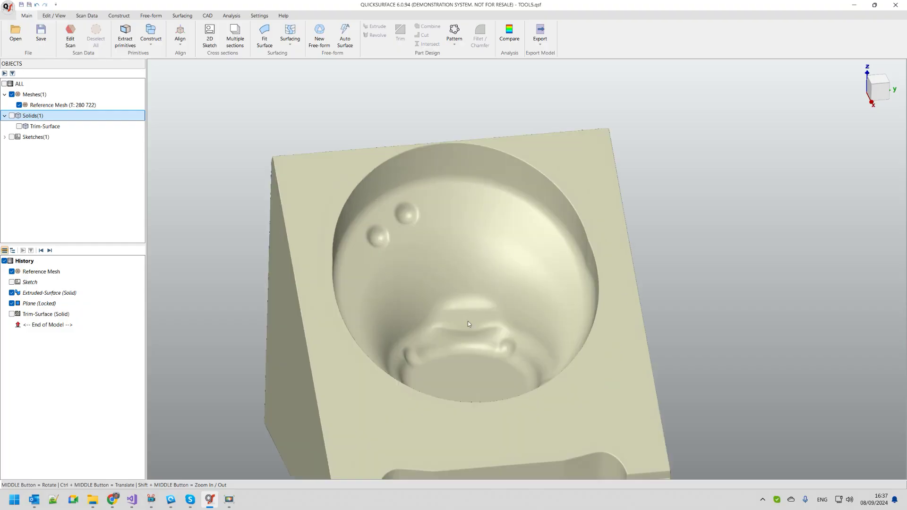
middle_drag(468, 324, 352, 246)
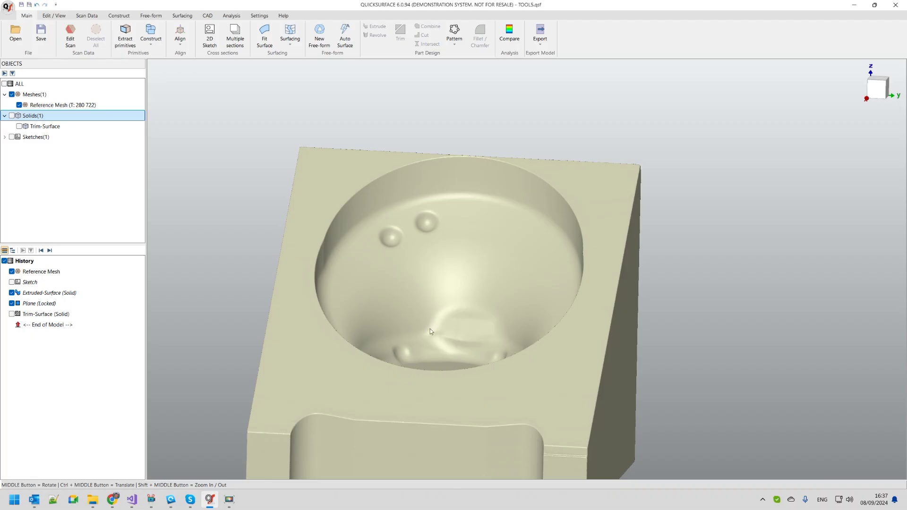
click(75, 39)
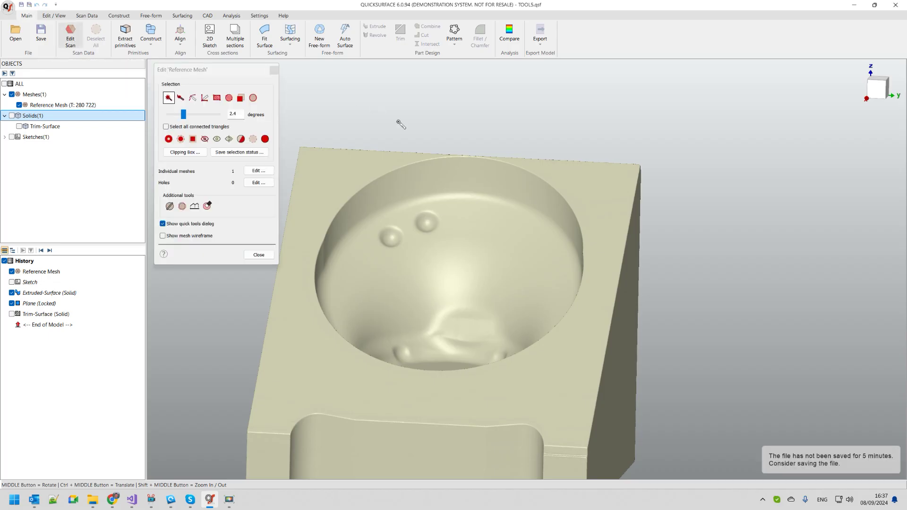
Magic-wand the bowl cavity and brush in the left bump and lower cavity.
click(402, 191)
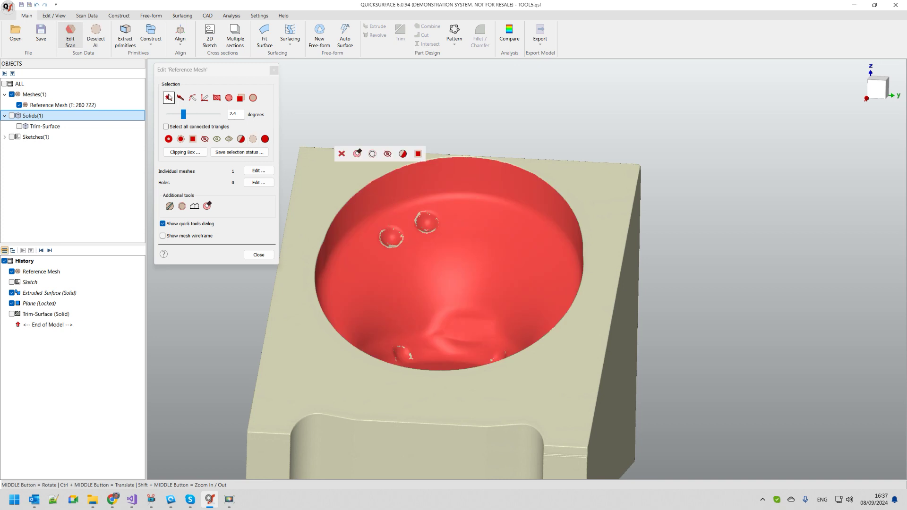
click(169, 98)
scroll(461, 174, up, 5)
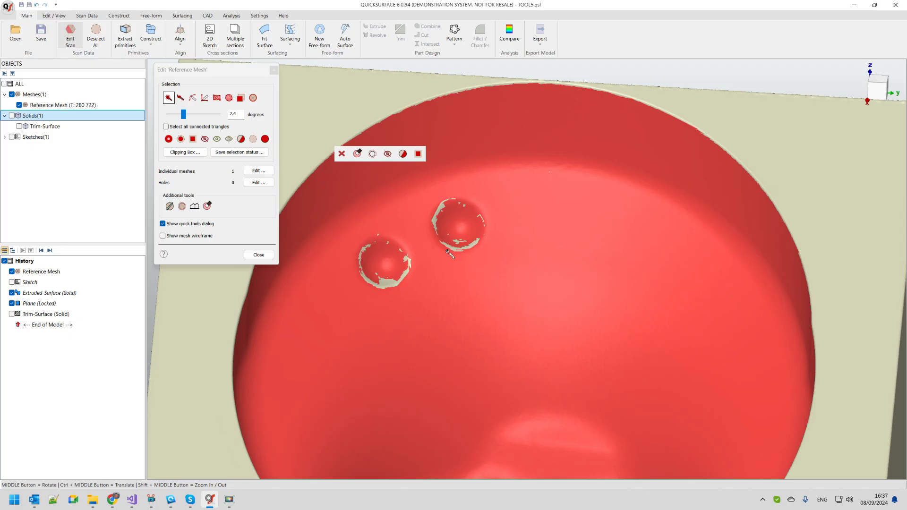
click(182, 100)
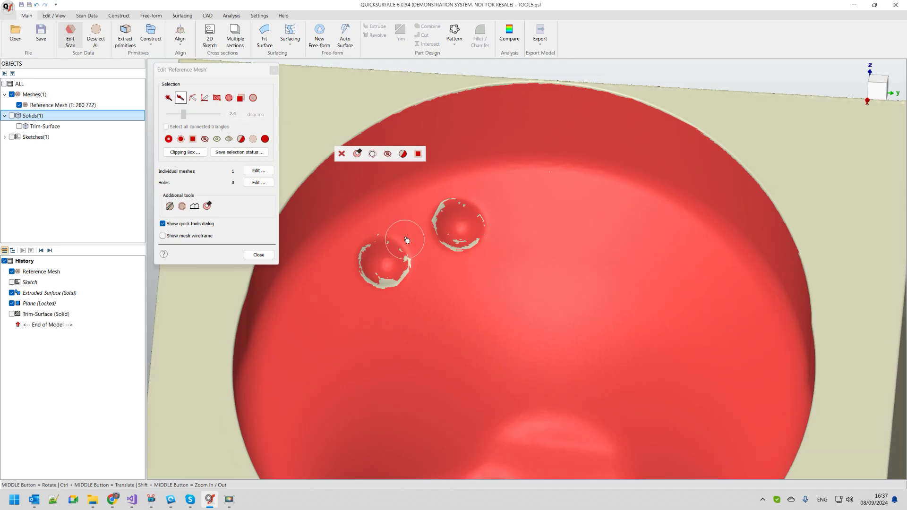
drag(405, 239, 466, 277)
scroll(494, 248, down, 5)
scroll(541, 364, up, 8)
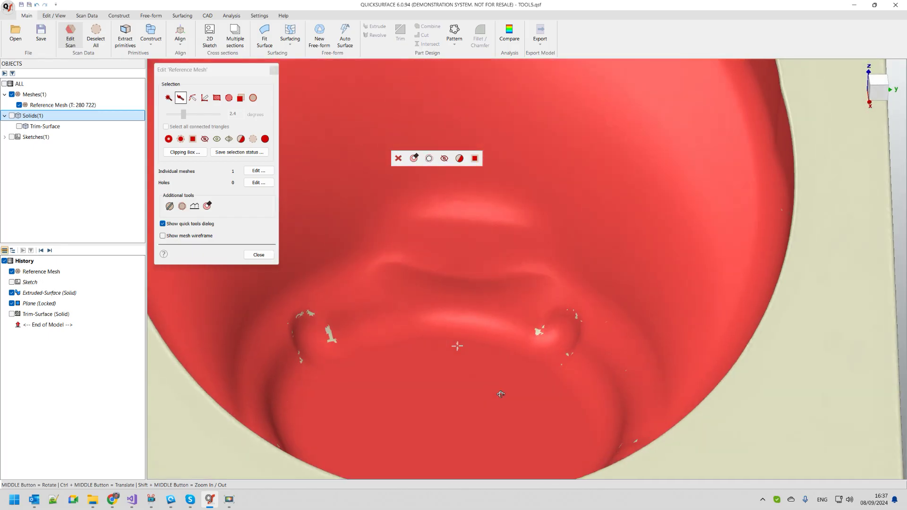
drag(591, 373, 557, 311)
drag(349, 365, 349, 326)
mouse_move(359, 371)
middle_down()
mouse_move(584, 414)
mouse_move(666, 373)
middle_up()
Brush the remaining bowl walls and floor into the selection from several angles.
mouse_move(666, 373)
mouse_down()
mouse_move(592, 372)
mouse_move(507, 294)
mouse_up()
scroll(598, 288, down, 3)
scroll(662, 307, up, 6)
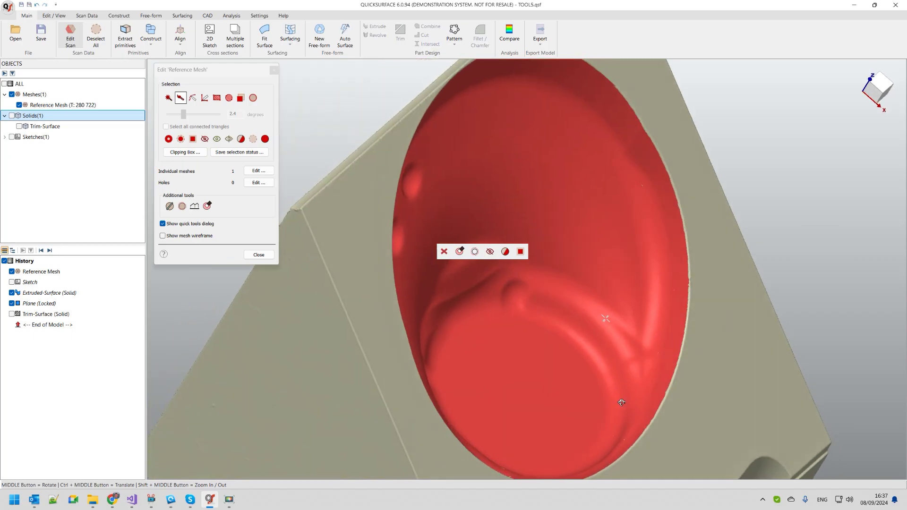
drag(682, 281, 653, 427)
scroll(622, 275, down, 3)
middle_drag(622, 276, 573, 316)
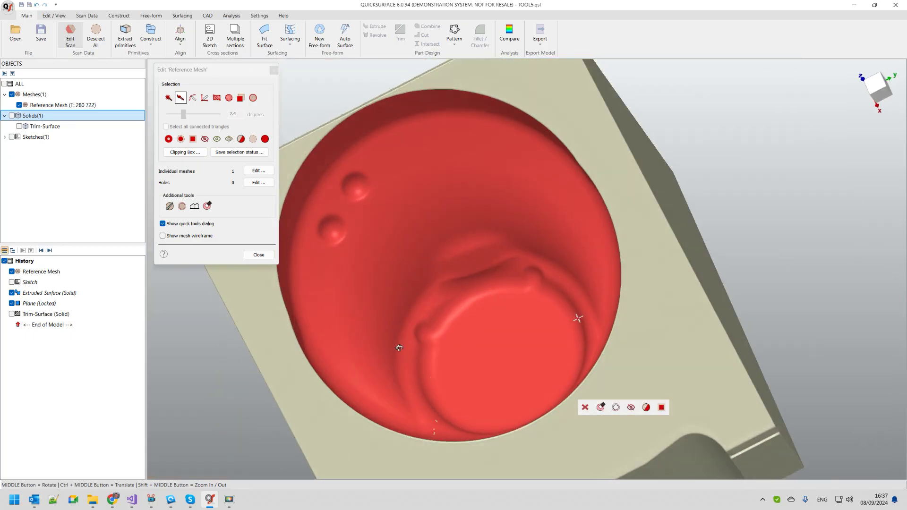
scroll(450, 437, up, 5)
mouse_move(451, 438)
mouse_down()
mouse_move(415, 398)
mouse_move(496, 415)
mouse_up()
scroll(476, 330, down, 5)
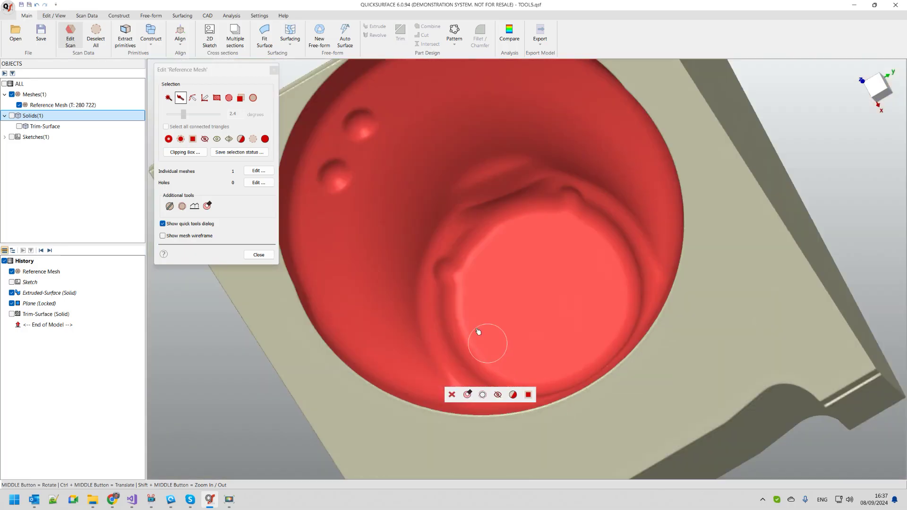
drag(476, 331, 453, 289)
scroll(452, 288, up, 5)
middle_drag(450, 370, 510, 285)
scroll(510, 285, down, 5)
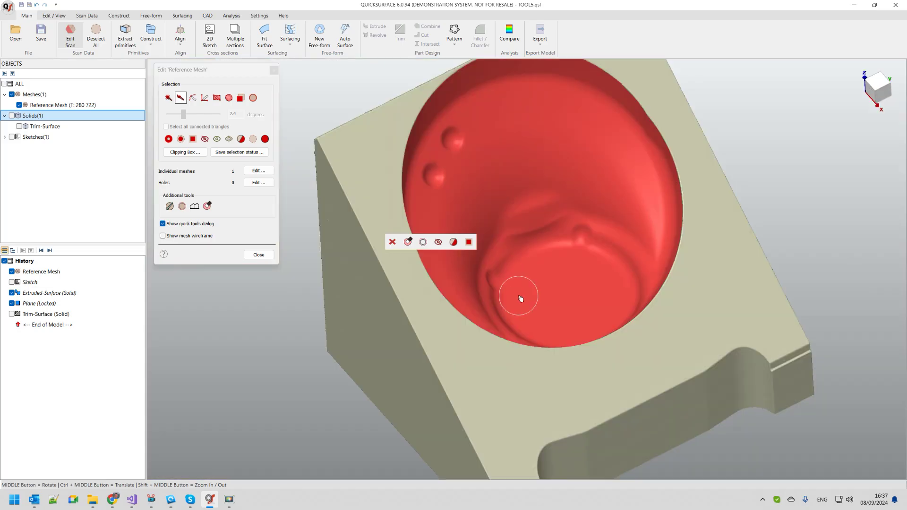
middle_drag(537, 257, 552, 239)
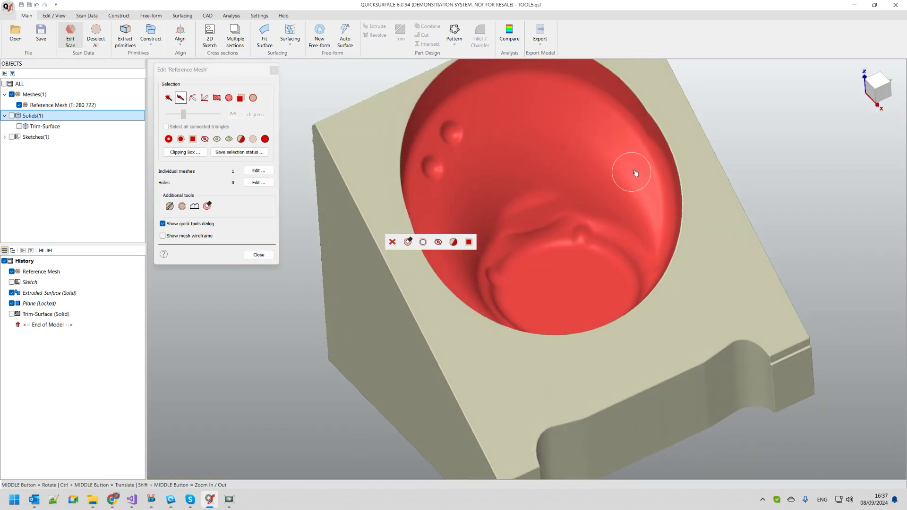
scroll(649, 160, up, 5)
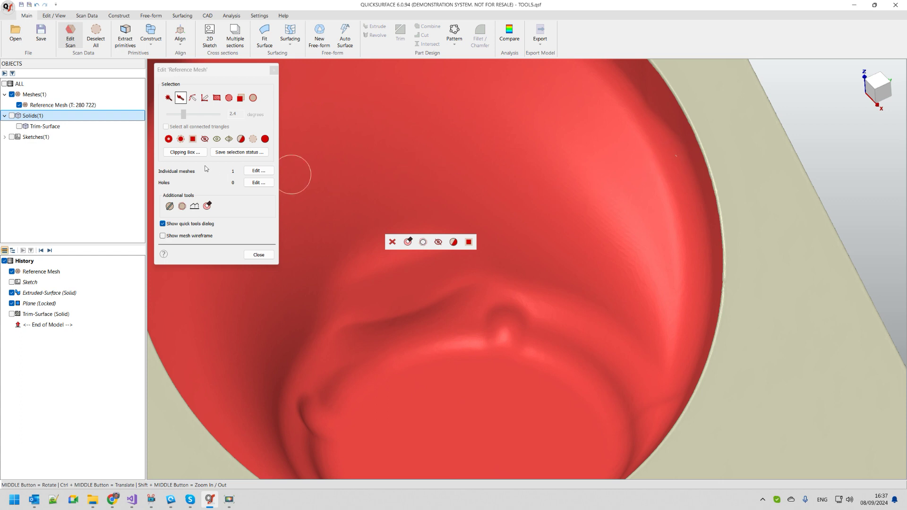
Enlarge and shrink the selection to tidy the rim, then close mesh editing.
click(169, 141)
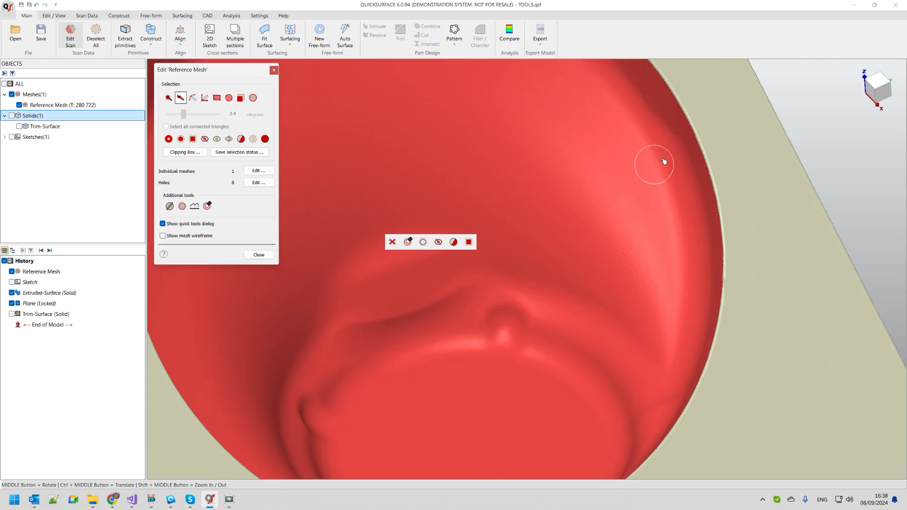
scroll(612, 255, down, 5)
scroll(569, 274, down, 4)
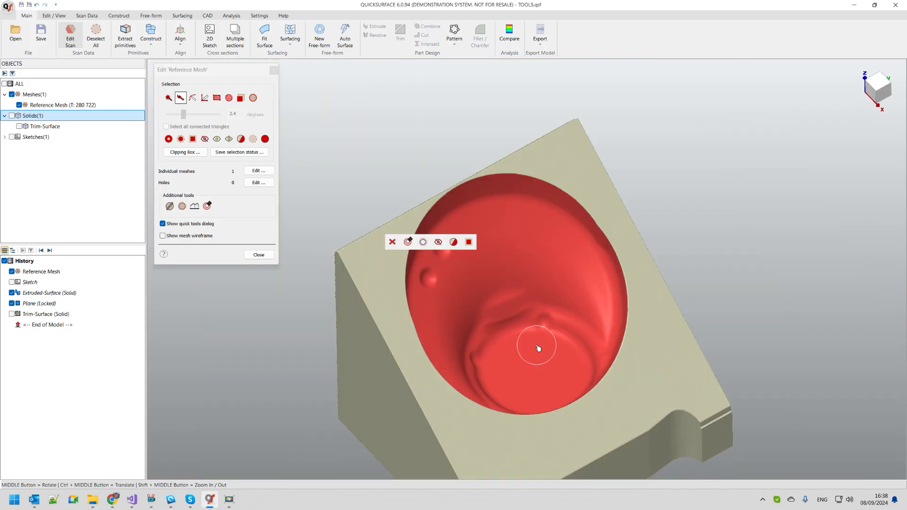
scroll(519, 200, up, 8)
scroll(545, 281, down, 3)
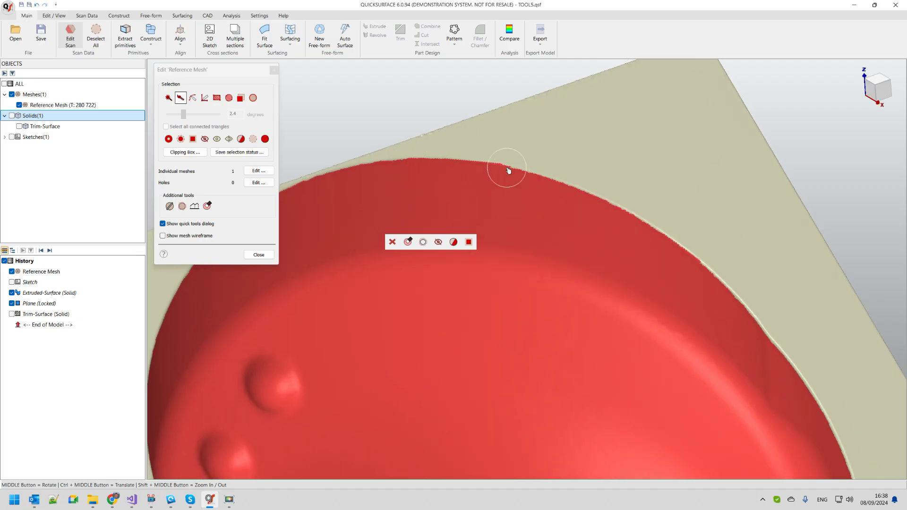
scroll(500, 171, up, 3)
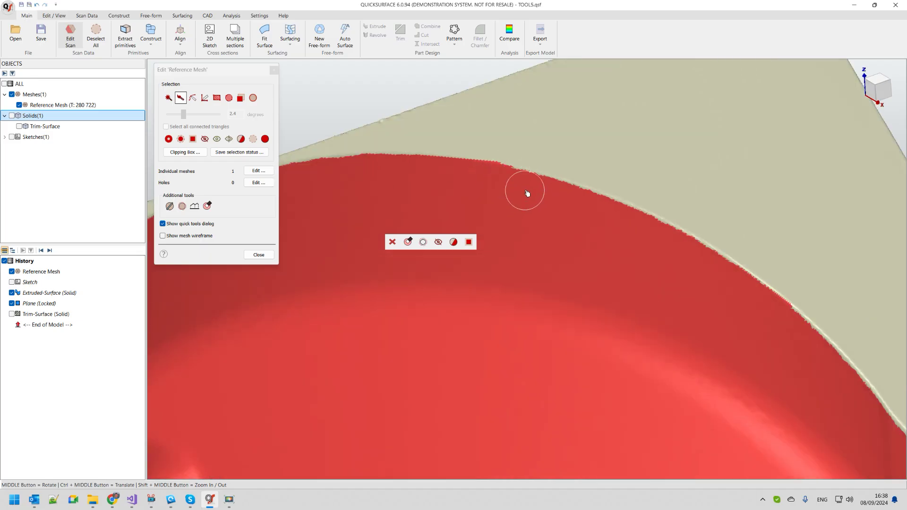
click(184, 142)
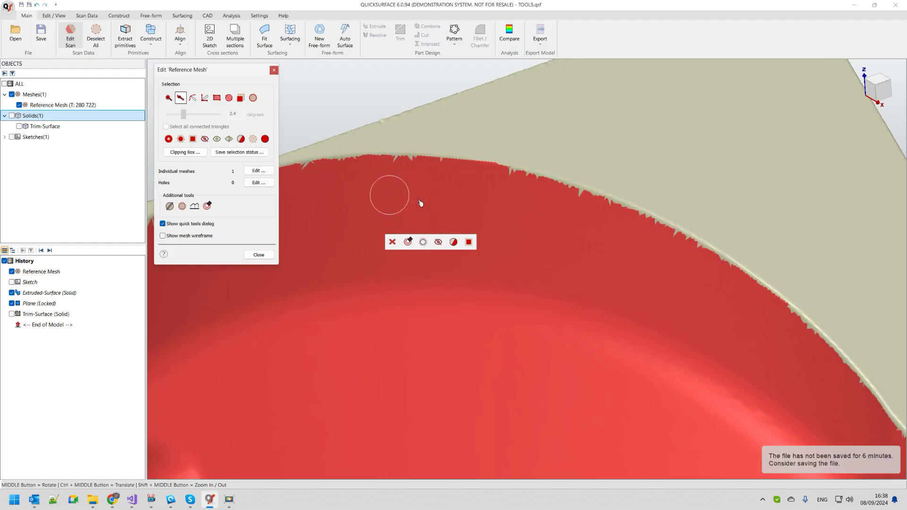
scroll(531, 192, down, 5)
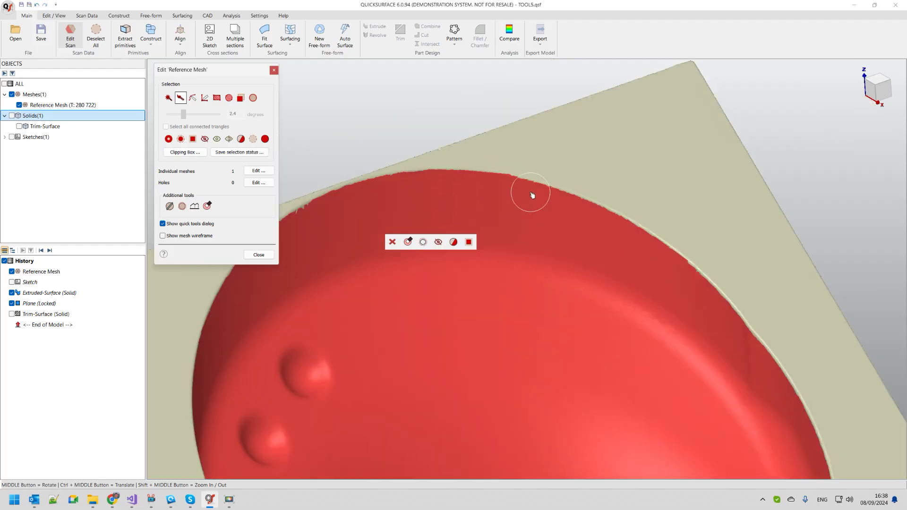
scroll(534, 148, down, 3)
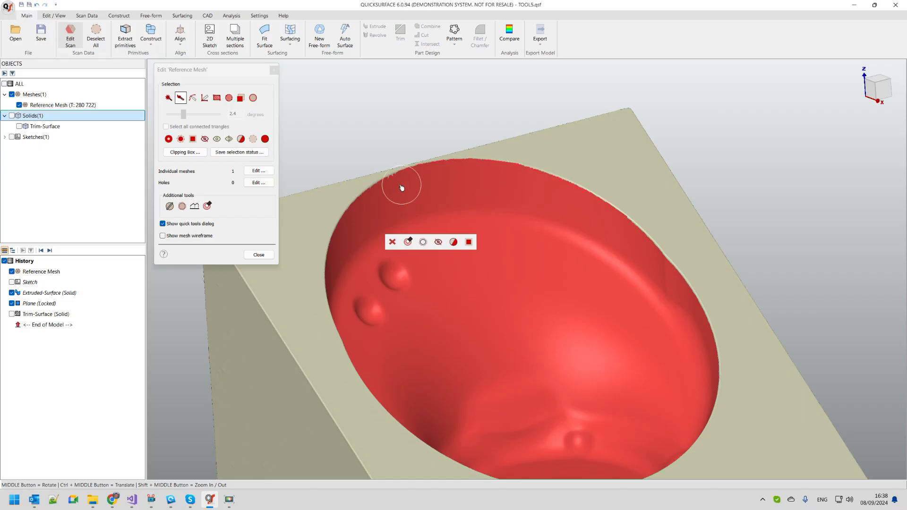
click(169, 141)
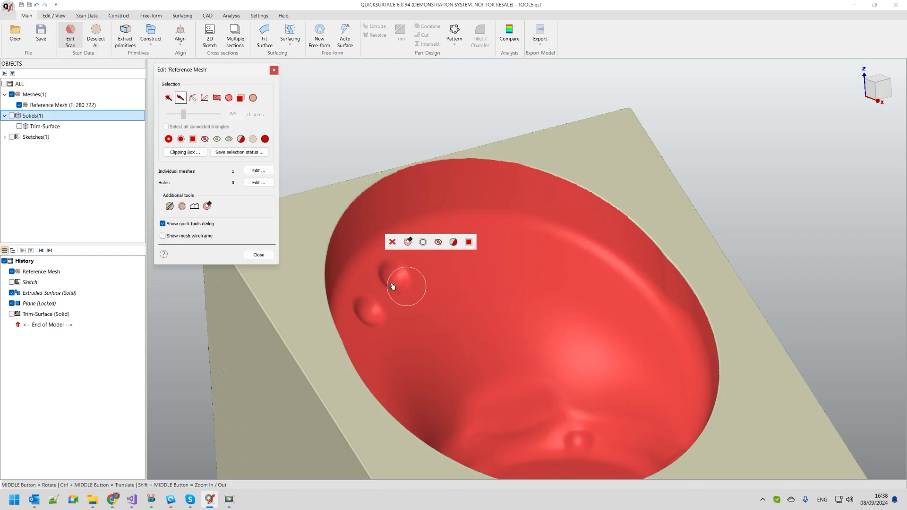
click(259, 255)
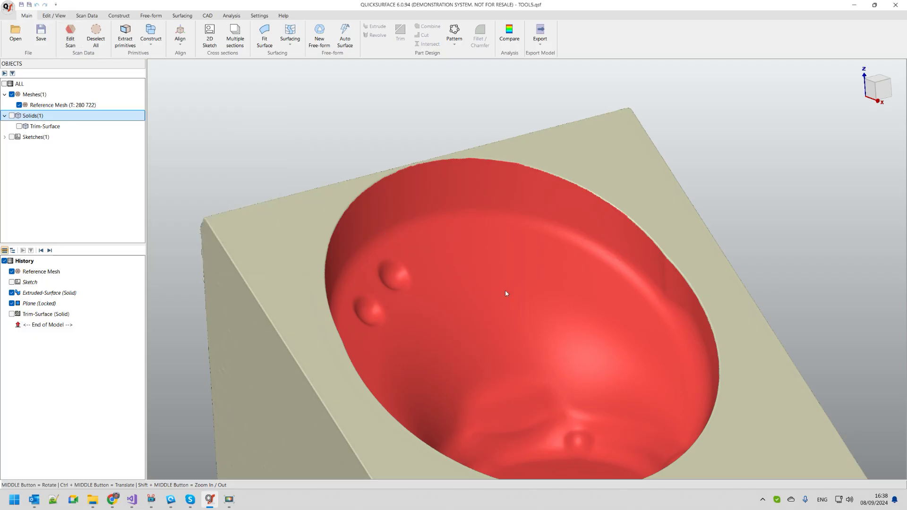
Enable Improve holes' boundaries and preview a 1704-quad auto surface over the bowl pocket.
middle_drag(506, 290, 451, 261)
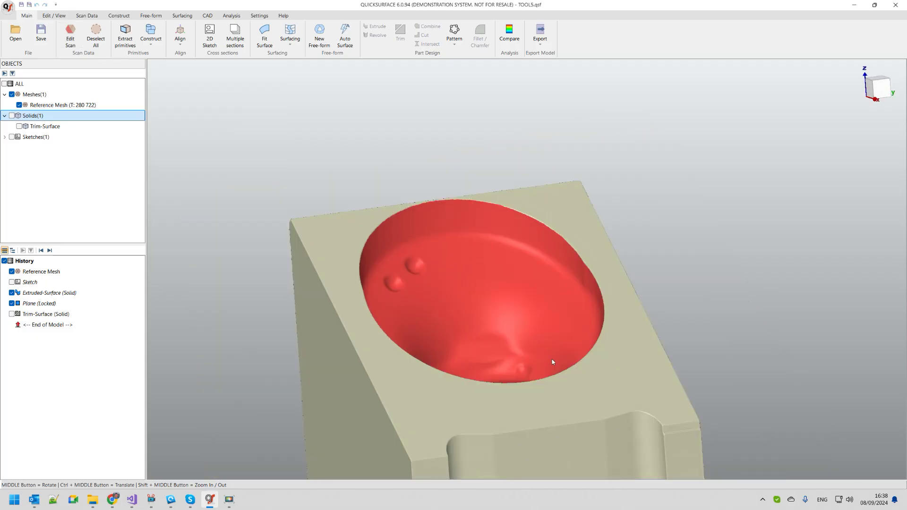
click(355, 42)
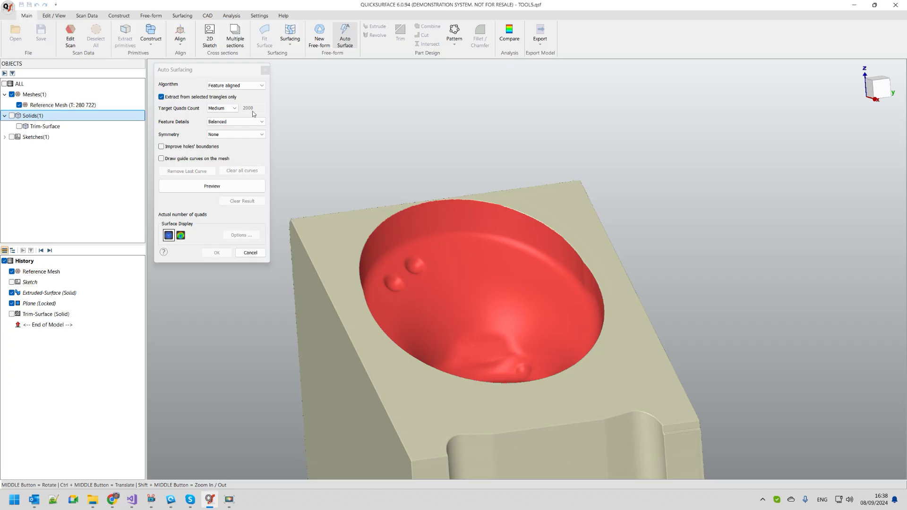
middle_drag(532, 393, 599, 319)
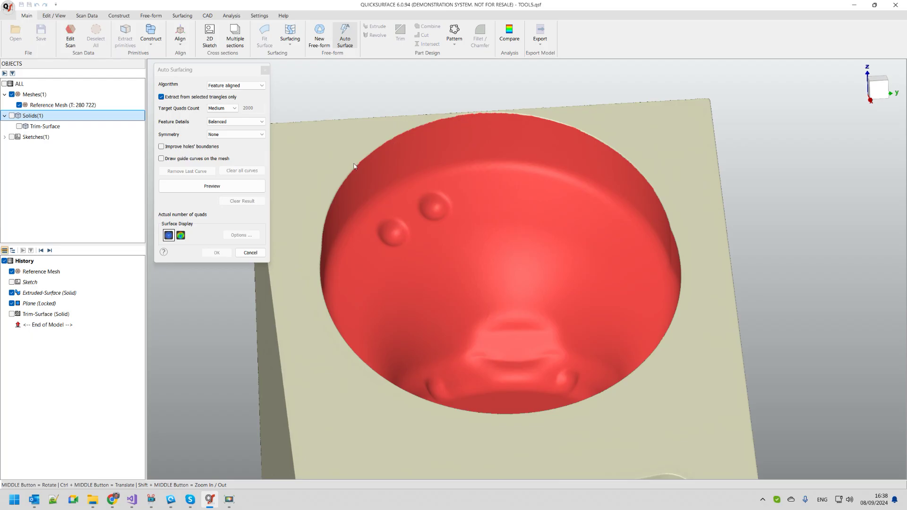
click(162, 147)
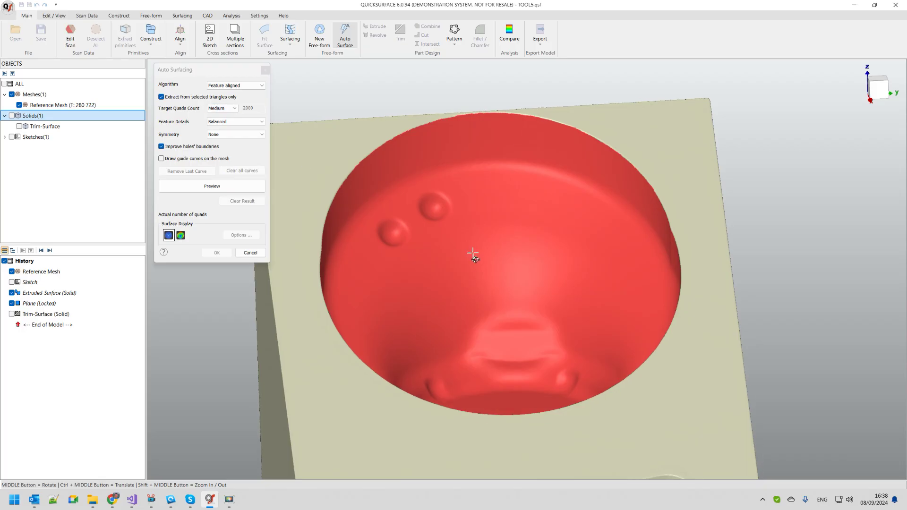
middle_drag(472, 254, 477, 326)
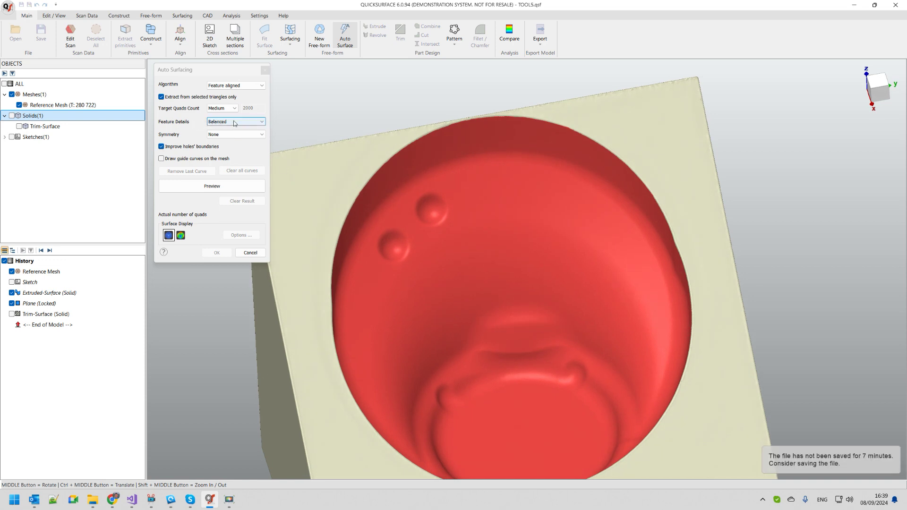
click(212, 186)
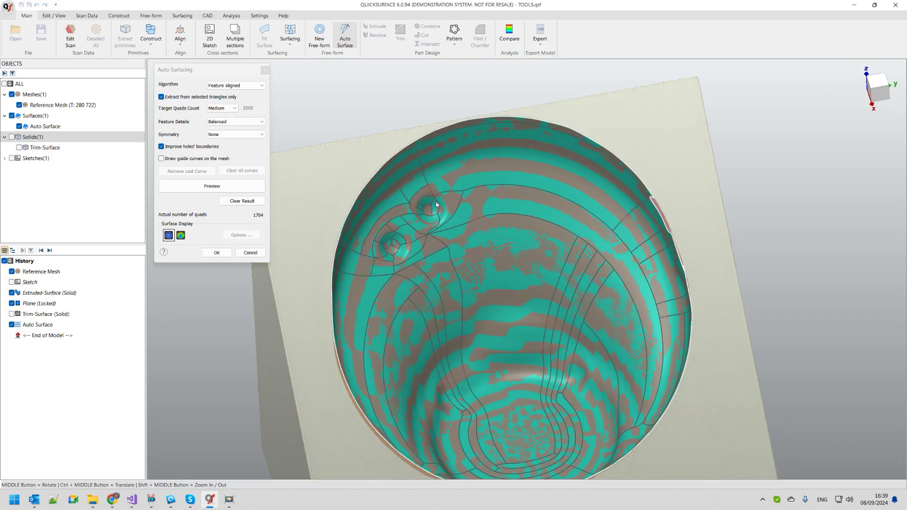
Raise the auto-surface feature detail to Higher and regenerate the preview at 2043 quads.
middle_drag(457, 201, 485, 161)
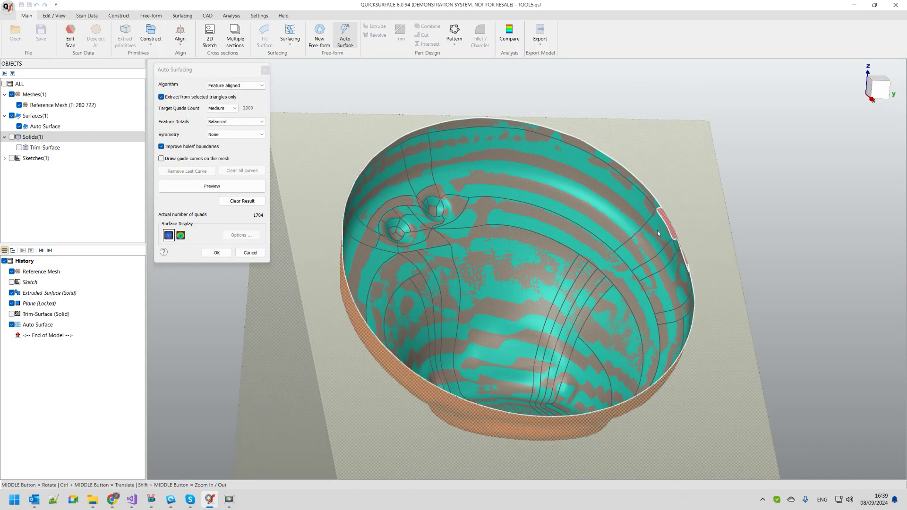
scroll(656, 231, up, 3)
click(230, 121)
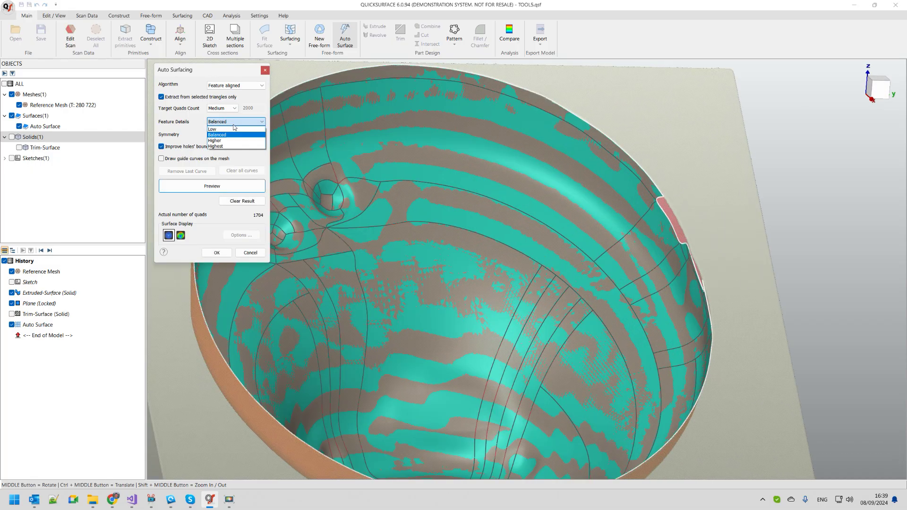
click(228, 145)
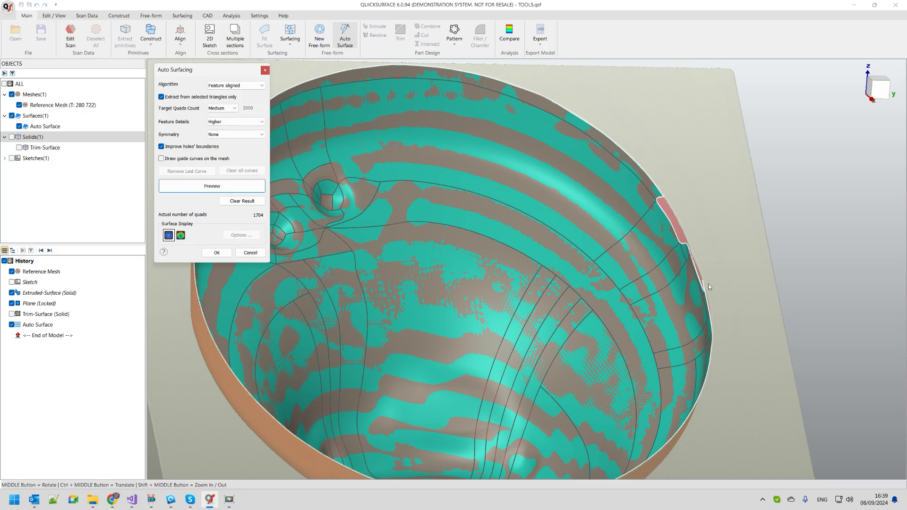
key(Return)
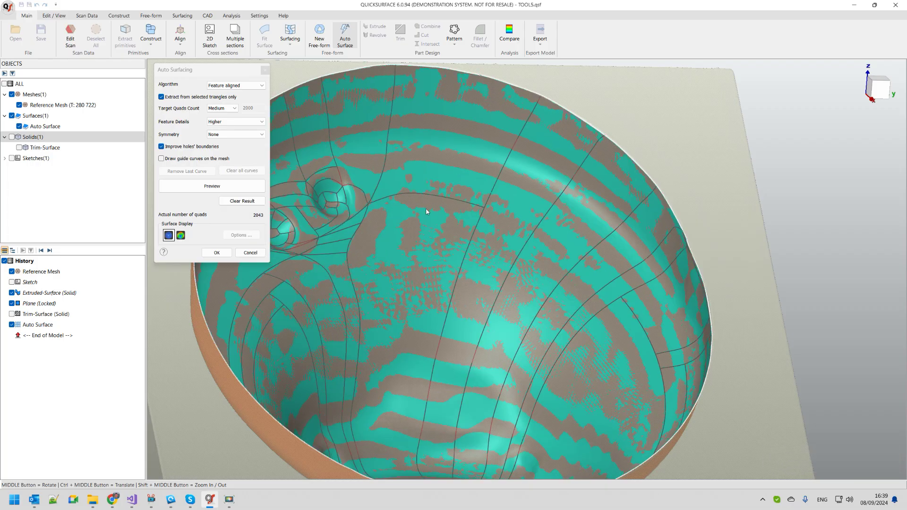
Check the bowl surface against the ±0.25 mm deviation map, then return to shaded display.
scroll(345, 208, down, 5)
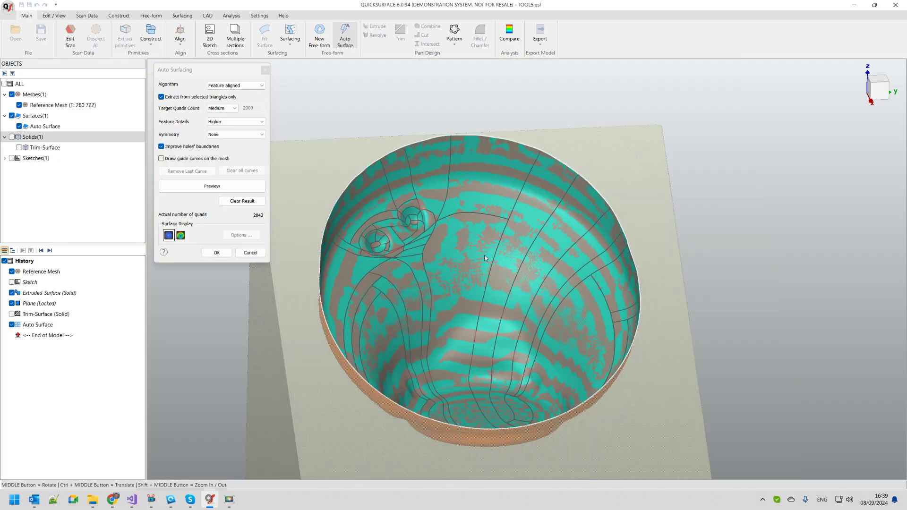
scroll(484, 255, up, 2)
middle_drag(465, 301, 466, 284)
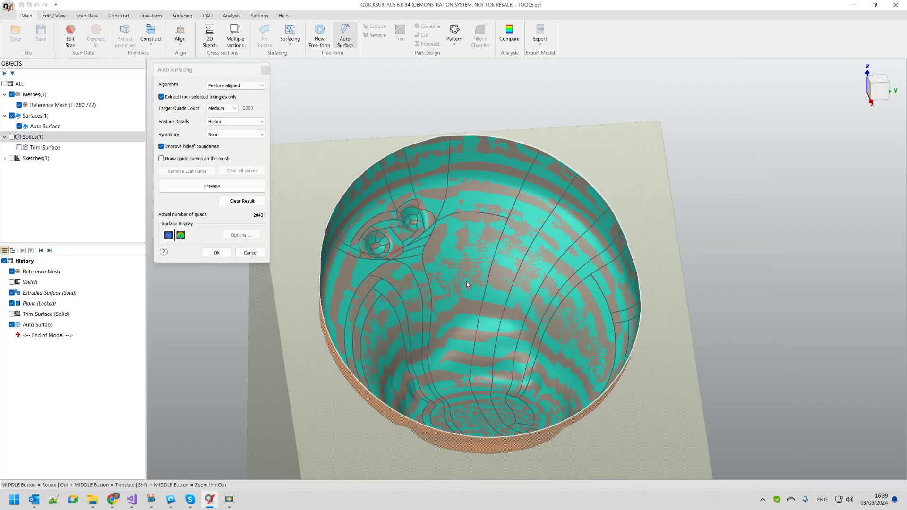
click(180, 235)
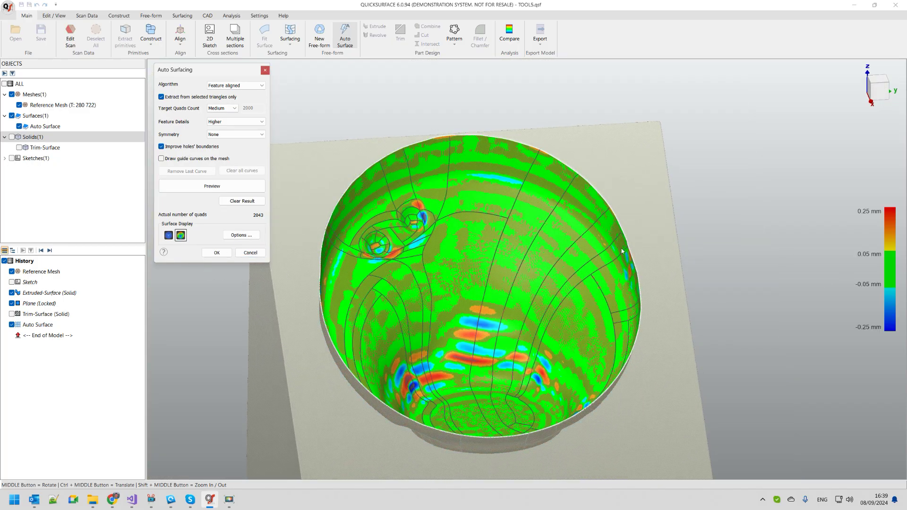
click(168, 235)
Accept the auto surface and reopen Auto Surface for editing from History.
click(217, 253)
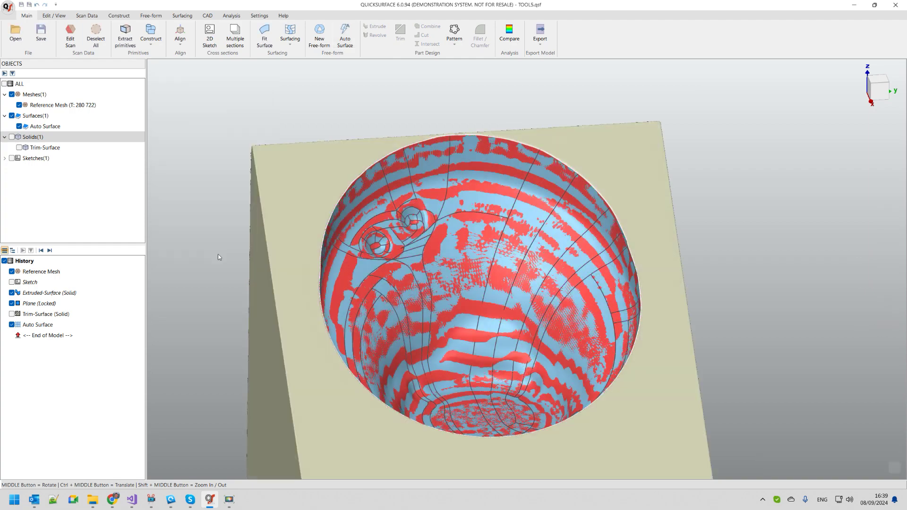
middle_drag(492, 248, 489, 231)
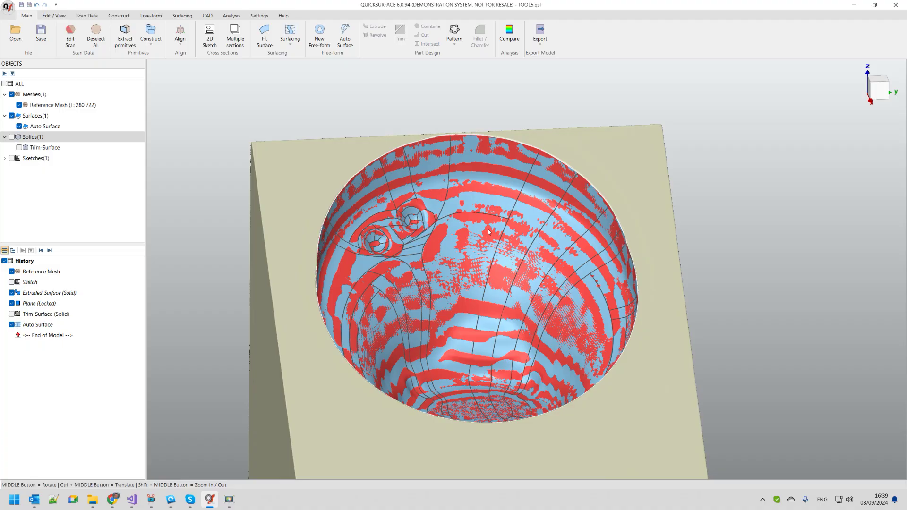
right_click(43, 326)
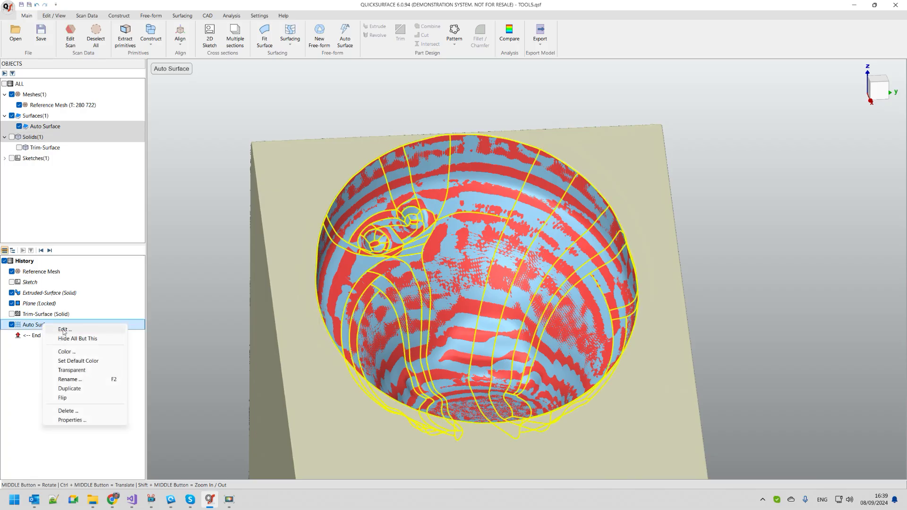
click(64, 330)
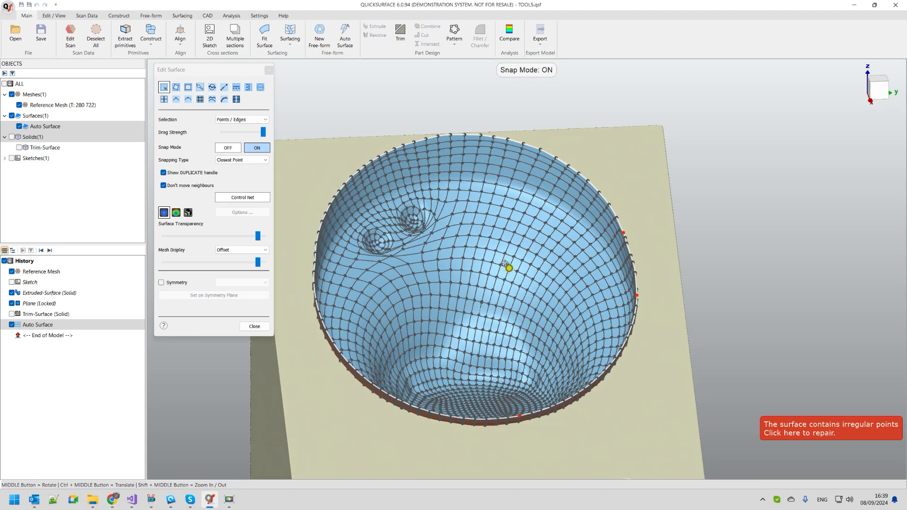
Increase the control-net resolution so the bowl fits mostly within ±0.05 mm deviation.
click(176, 212)
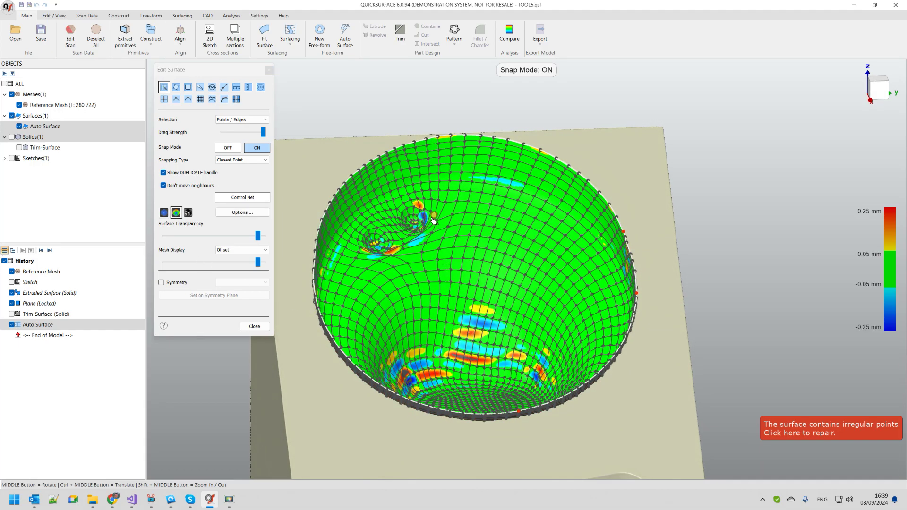
scroll(425, 229, up, 5)
scroll(421, 237, down, 4)
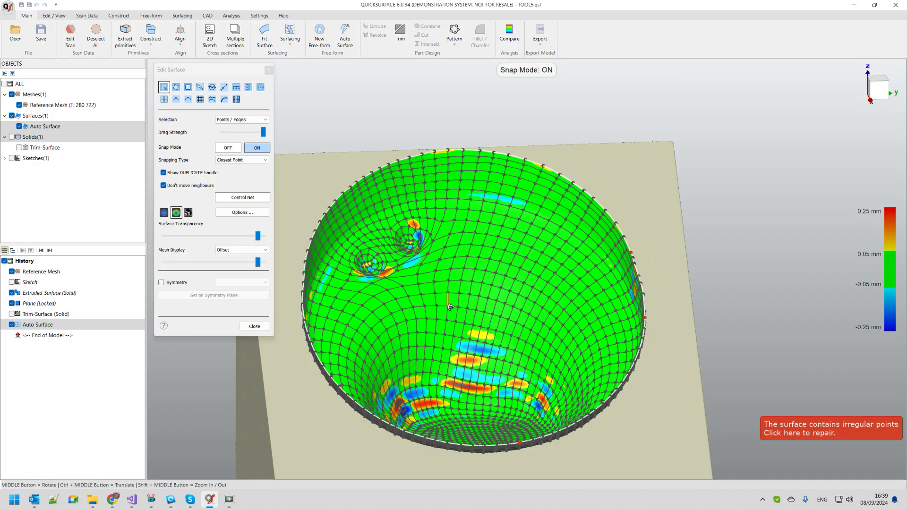
middle_drag(421, 251, 408, 227)
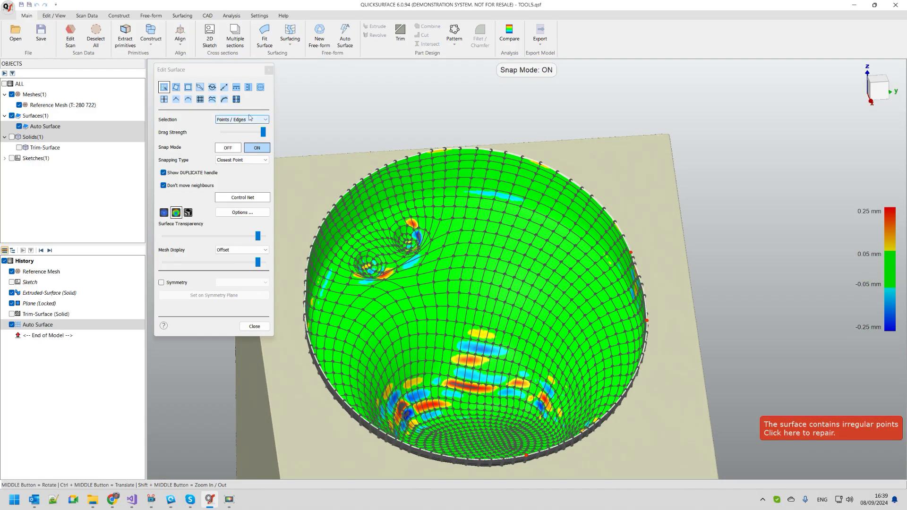
click(200, 99)
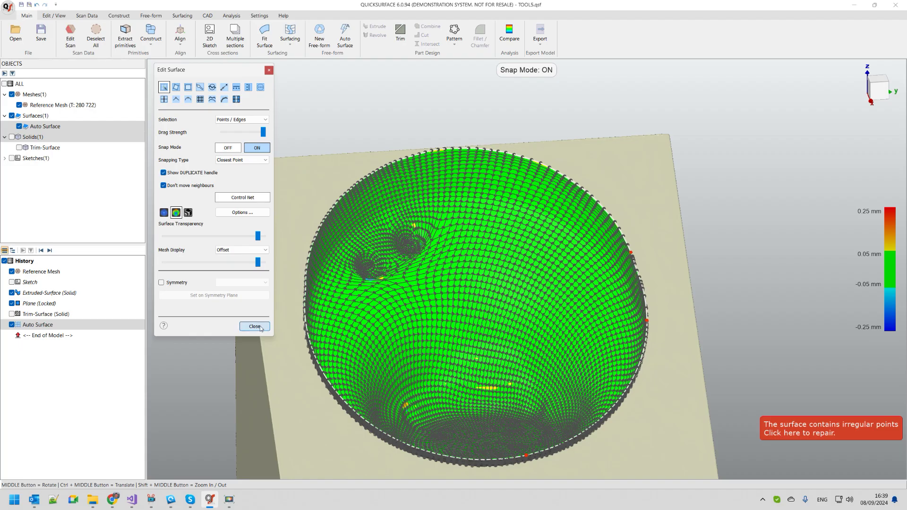
click(163, 213)
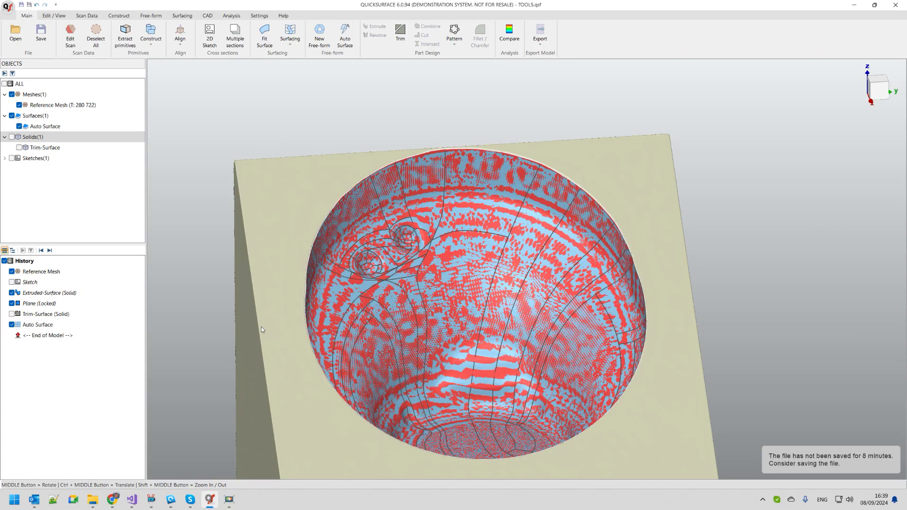
Close the surface editor and briefly show, then hide, the Trim-Surface solid.
click(254, 326)
middle_drag(465, 222, 496, 223)
scroll(496, 223, up, 2)
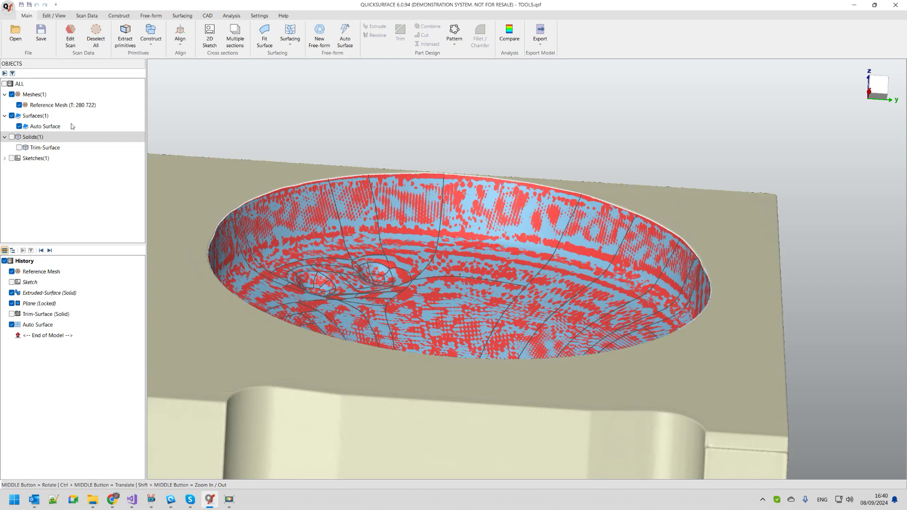
click(20, 148)
click(20, 148)
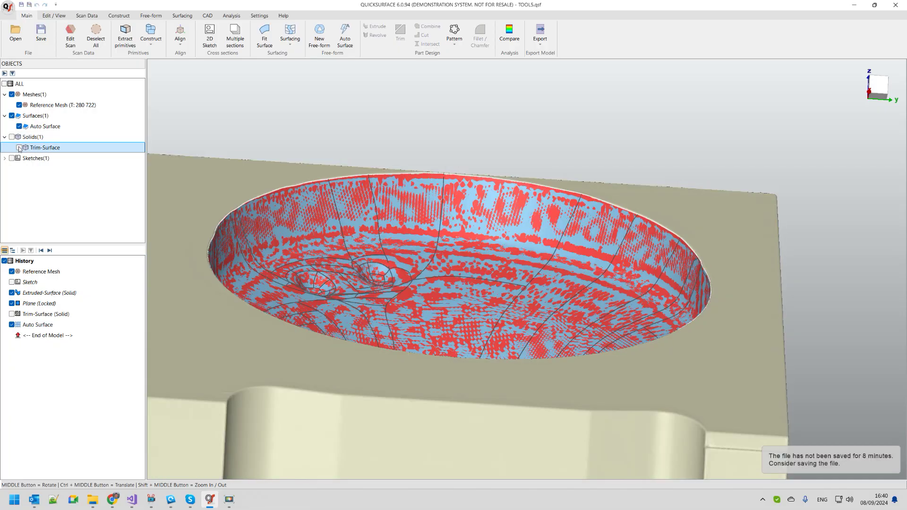
Deselect everything and bring up the Auto Surface entry's options.
middle_drag(470, 223, 460, 244)
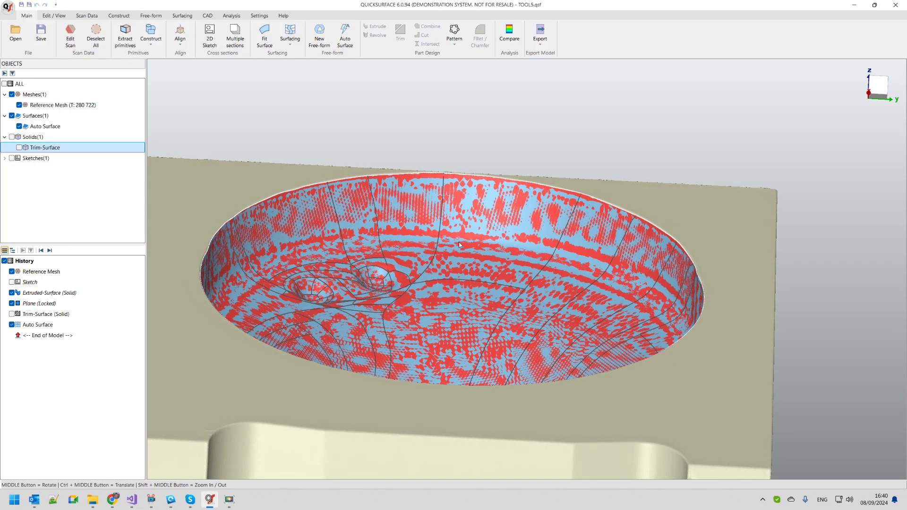
click(97, 42)
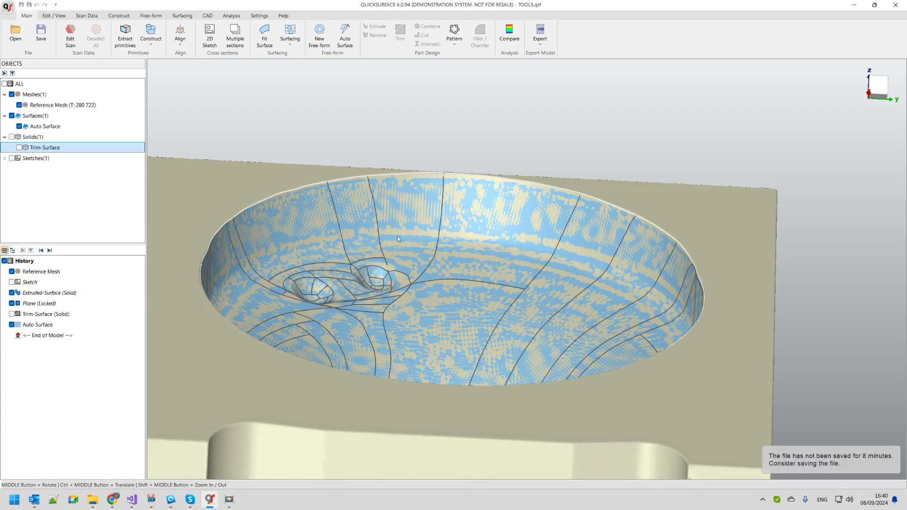
right_click(38, 326)
Reopen Auto Surface for editing with the Trim-Surface block shown around it.
click(58, 330)
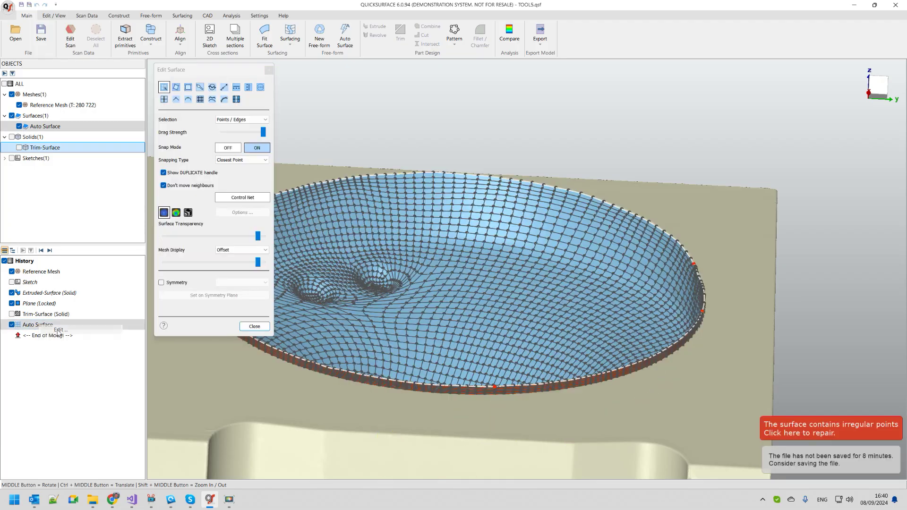
scroll(630, 287, down, 3)
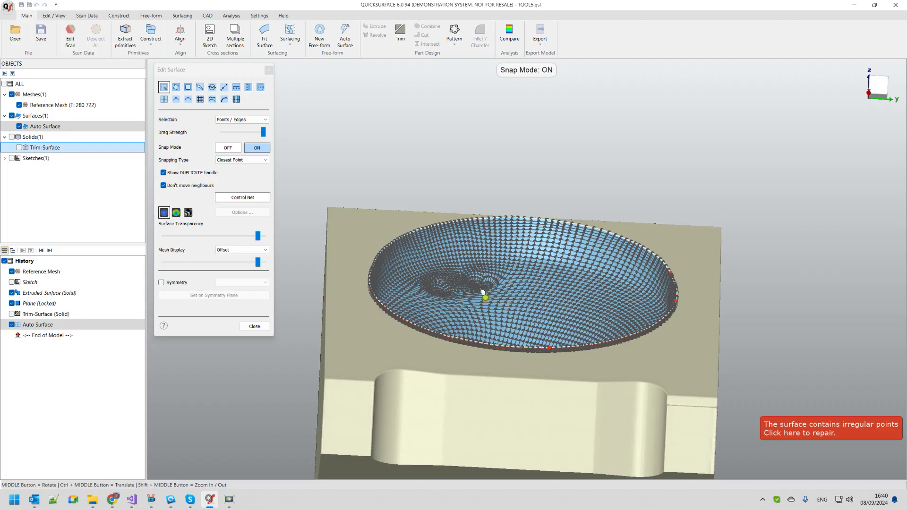
click(20, 148)
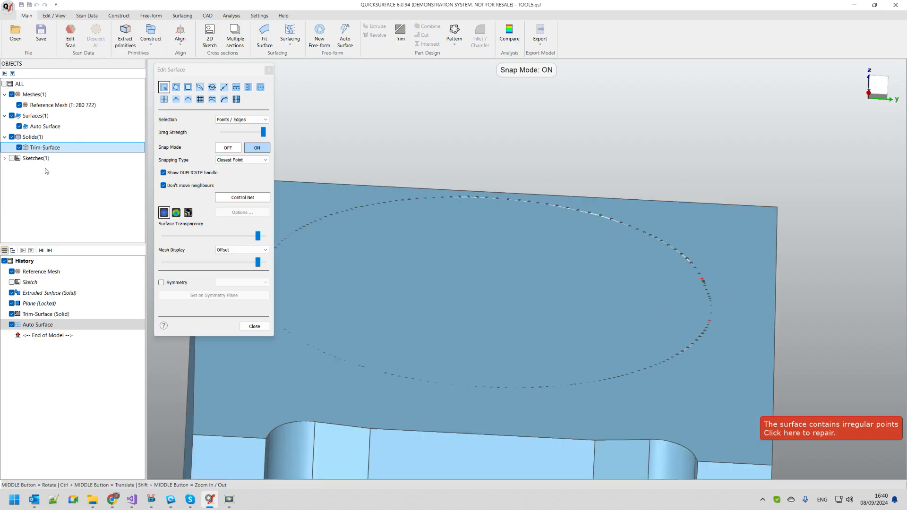
right_click(41, 150)
click(66, 196)
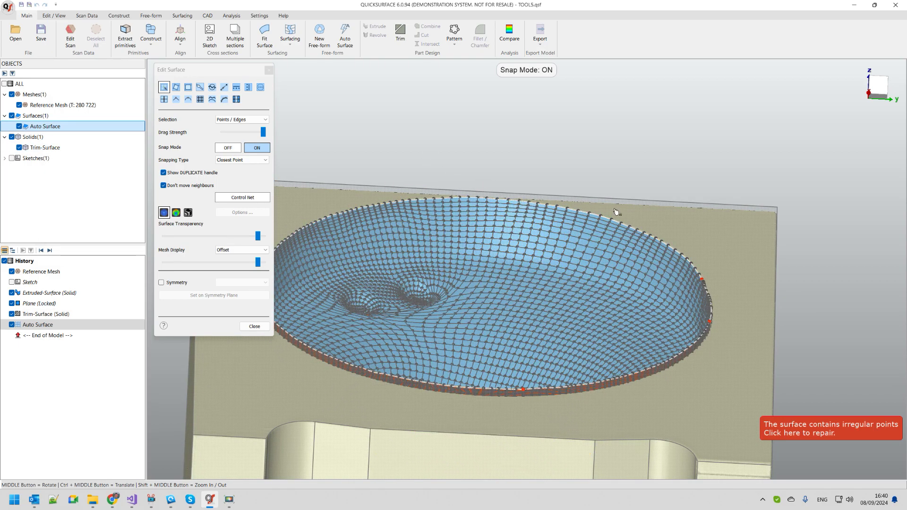
Select the boundary edges along the bowl rim, including two edges on the right rim.
click(484, 201)
scroll(536, 409, up, 3)
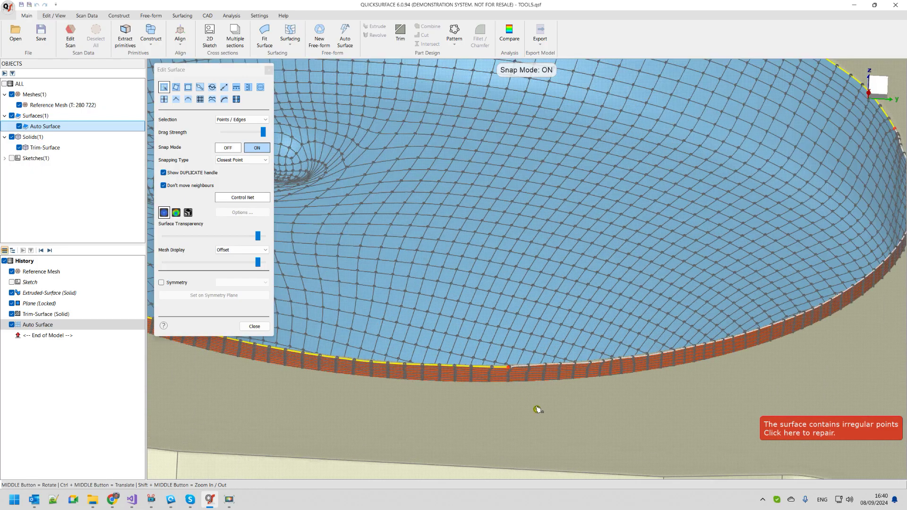
click(521, 370)
scroll(571, 415, down, 4)
scroll(780, 276, up, 4)
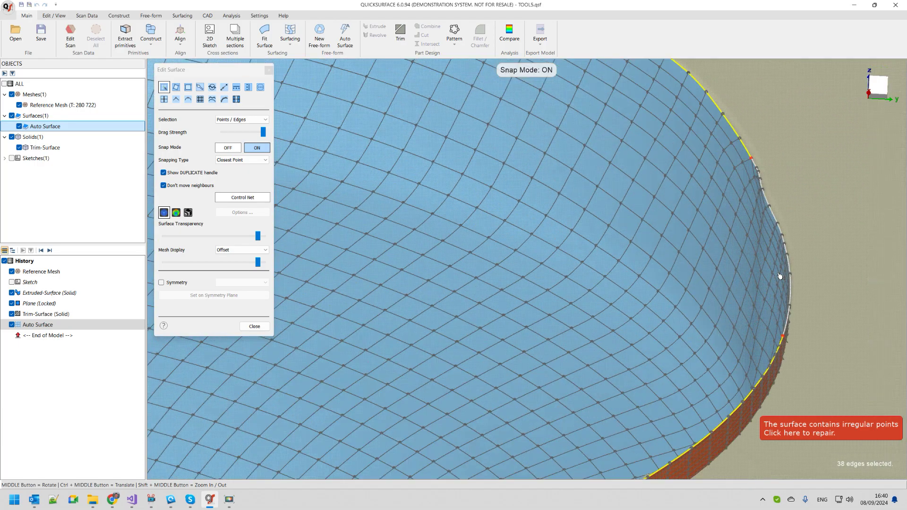
scroll(779, 277, up, 3)
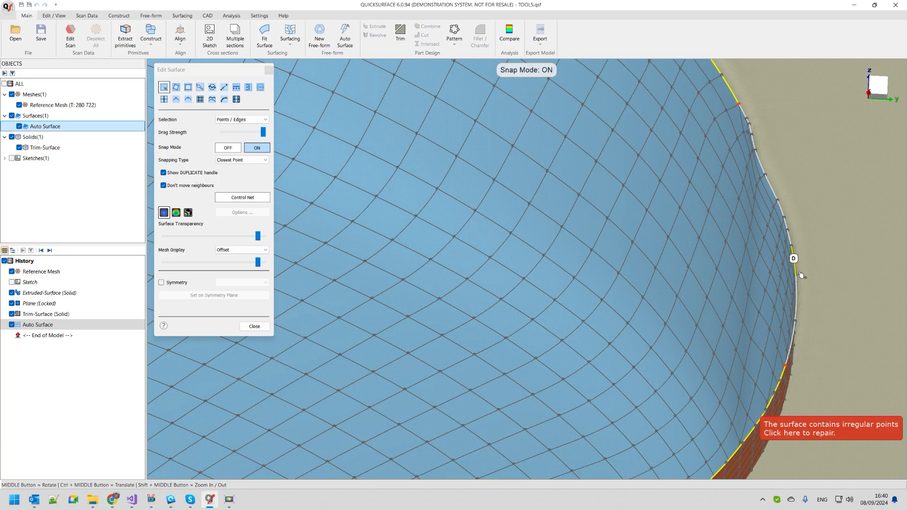
click(781, 211)
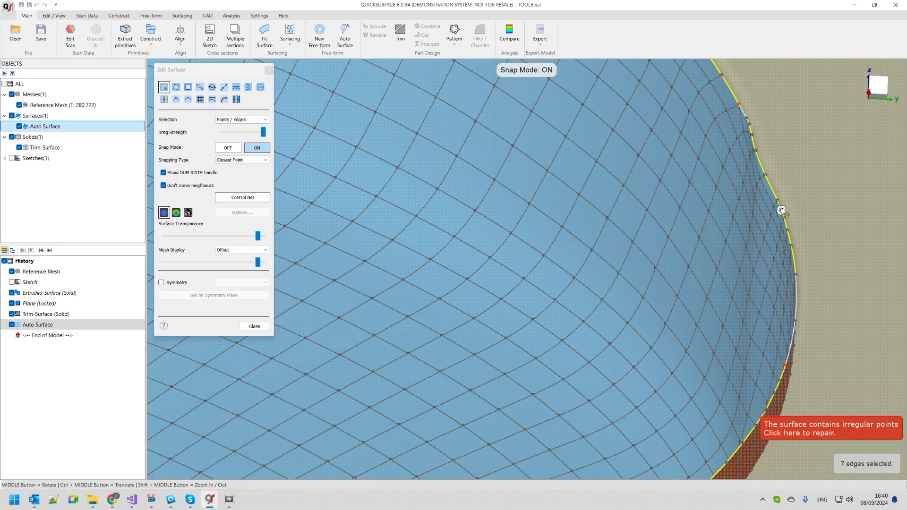
scroll(765, 142, up, 3)
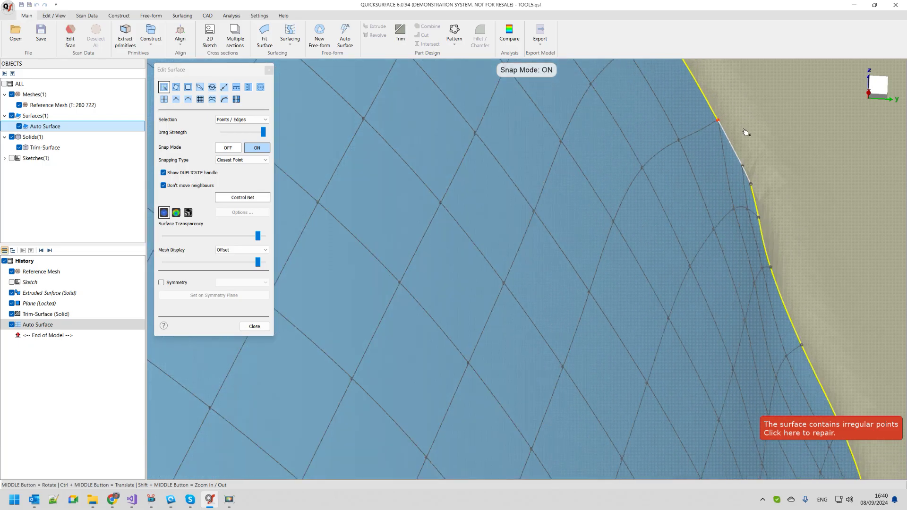
click(740, 156)
scroll(725, 197, down, 3)
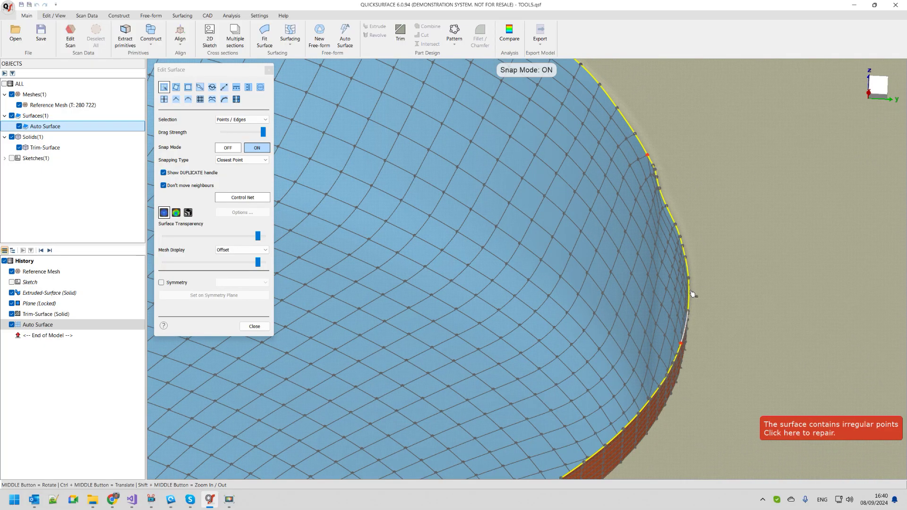
scroll(690, 295, up, 3)
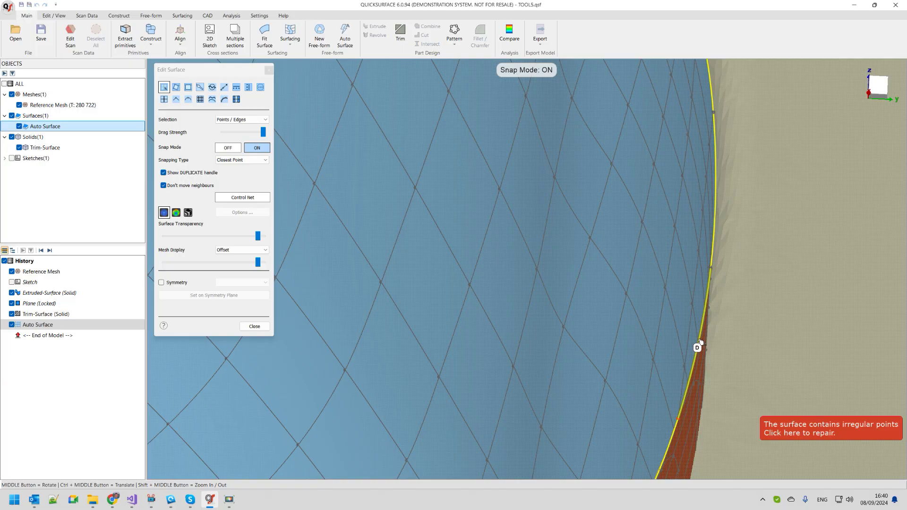
scroll(702, 304, down, 3)
scroll(733, 325, down, 5)
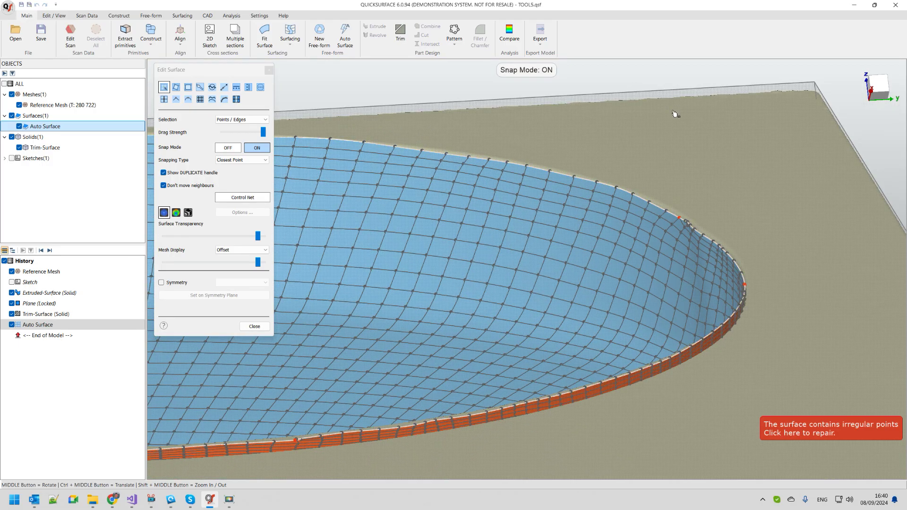
click(241, 120)
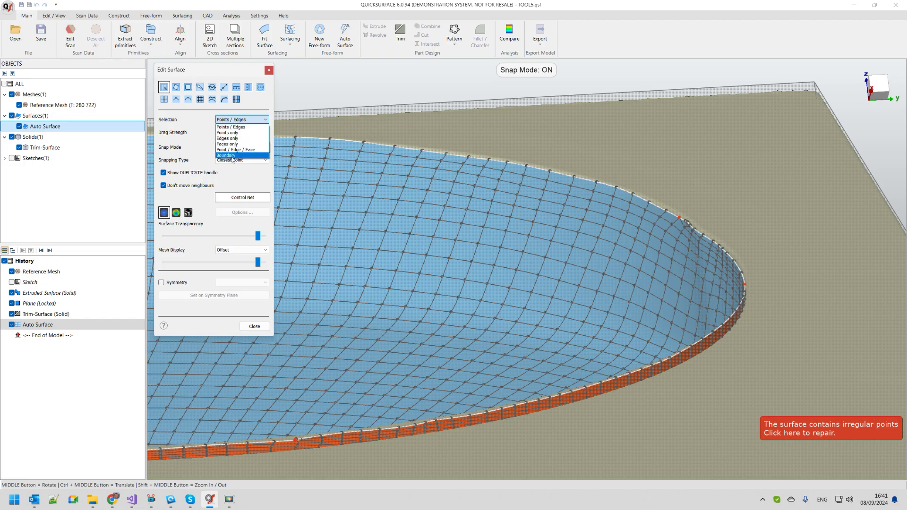
click(233, 159)
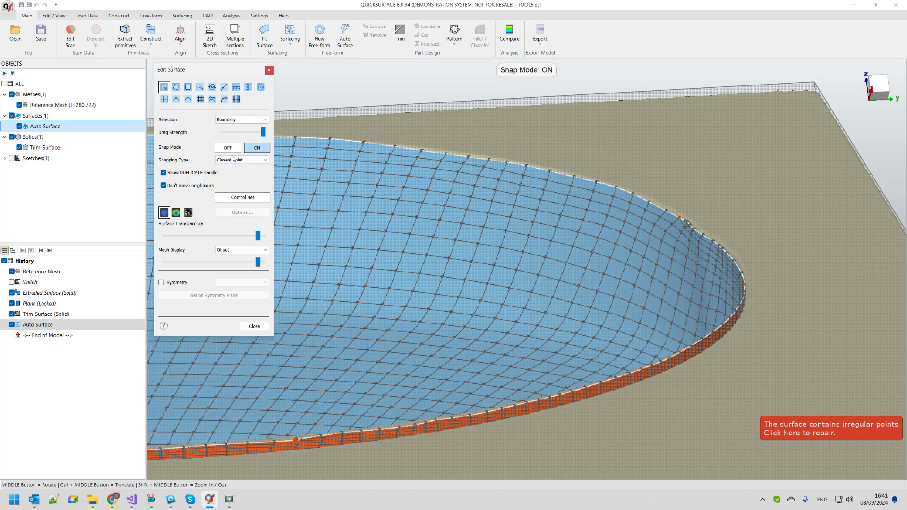
click(522, 169)
scroll(522, 169, down, 5)
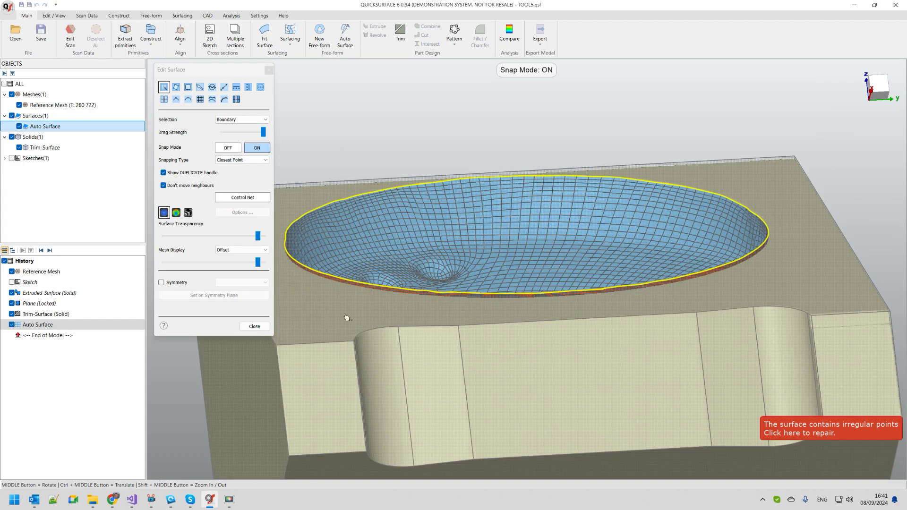
scroll(529, 349, down, 5)
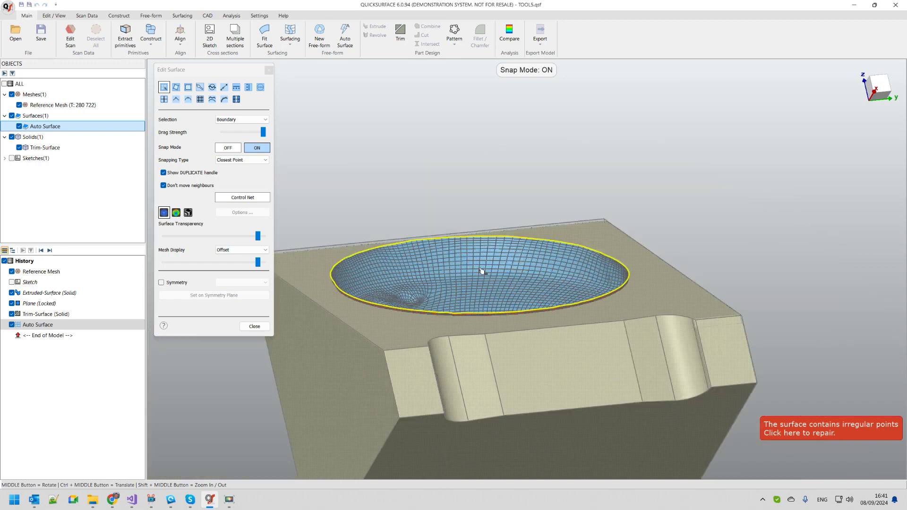
scroll(520, 284, up, 3)
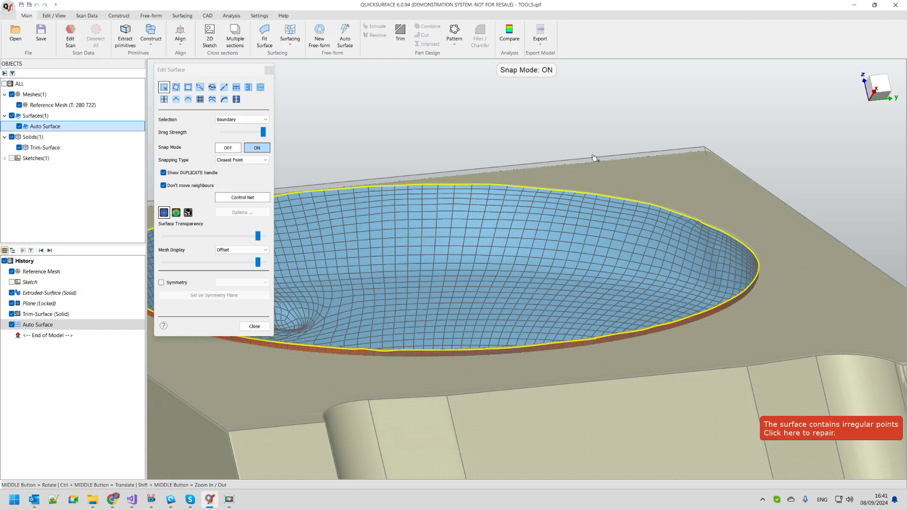
click(260, 88)
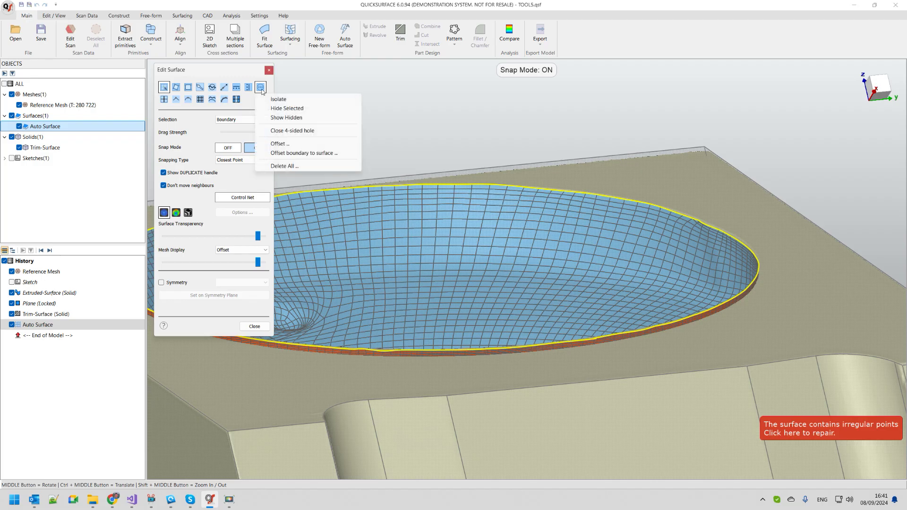
Offset the bowl boundary onto the block surface with 1 mm extra distance.
click(318, 153)
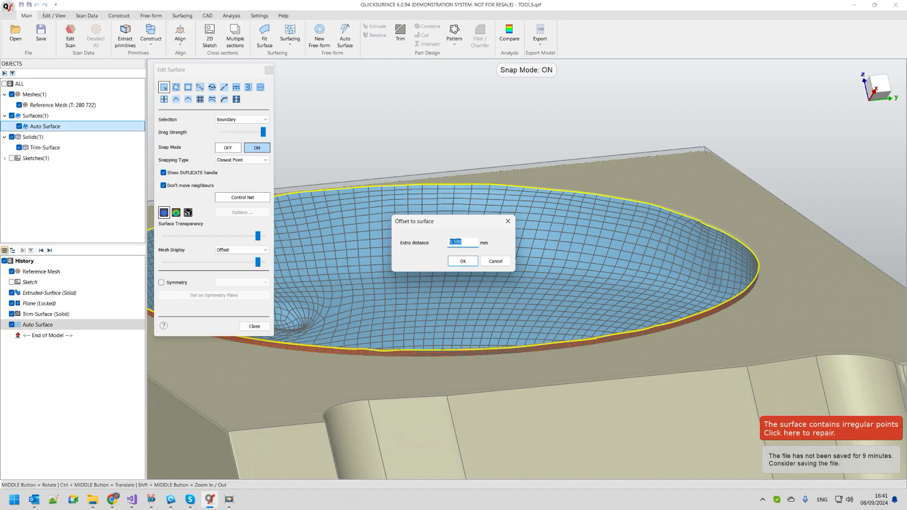
text(1)
click(463, 261)
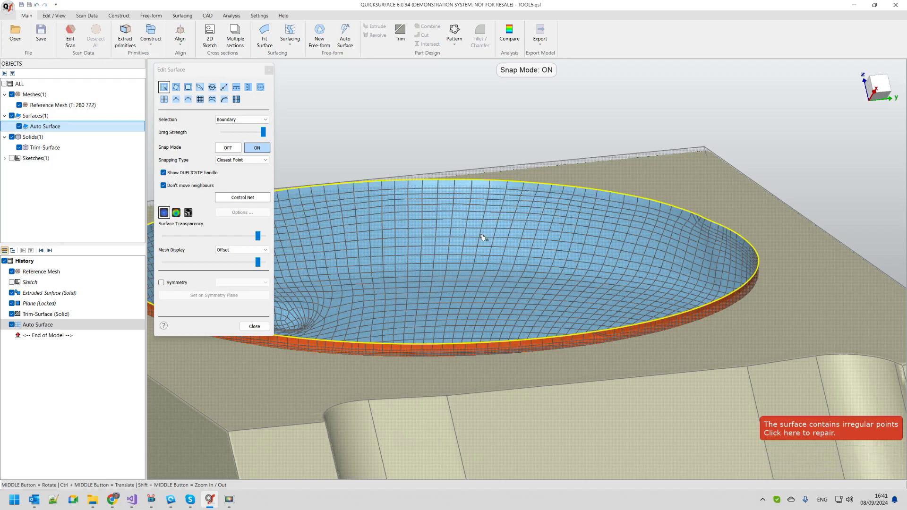
Orbit around the pocket to check the offset rim from the side and top.
middle_drag(589, 263, 536, 205)
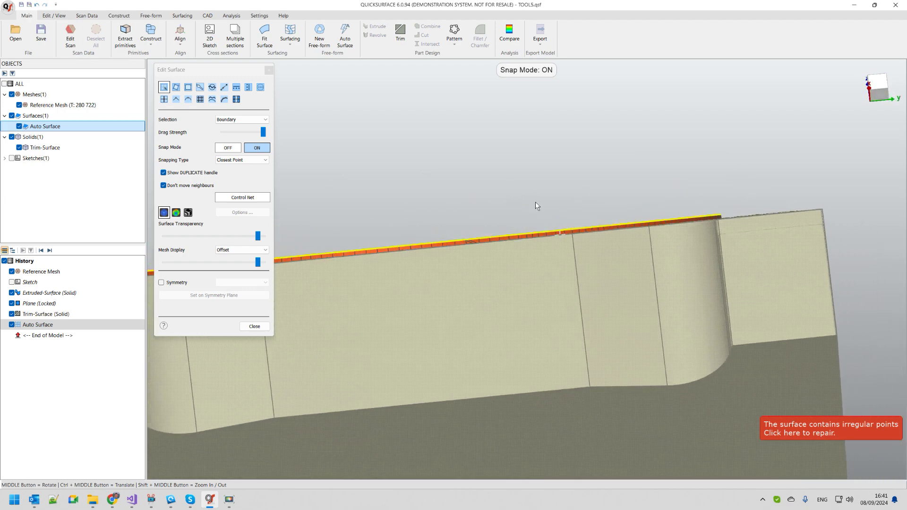
scroll(722, 226, up, 2)
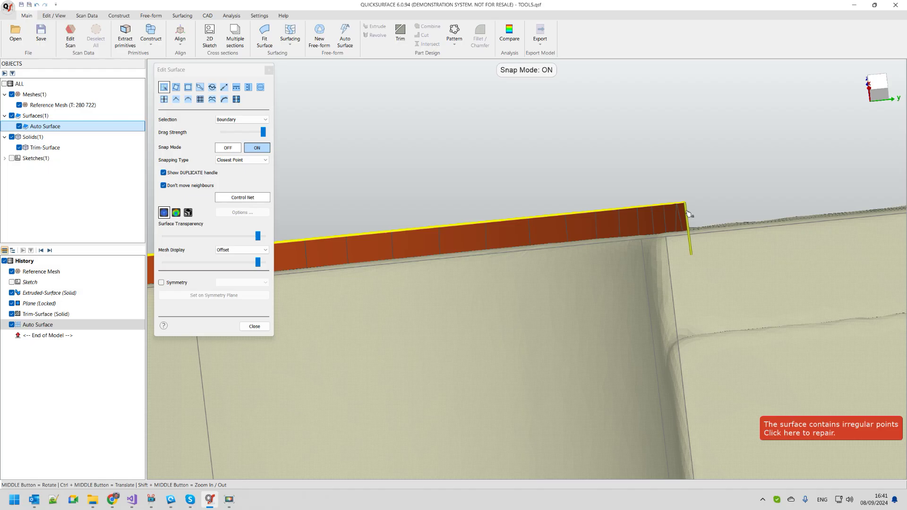
scroll(690, 213, down, 2)
middle_drag(587, 223, 688, 248)
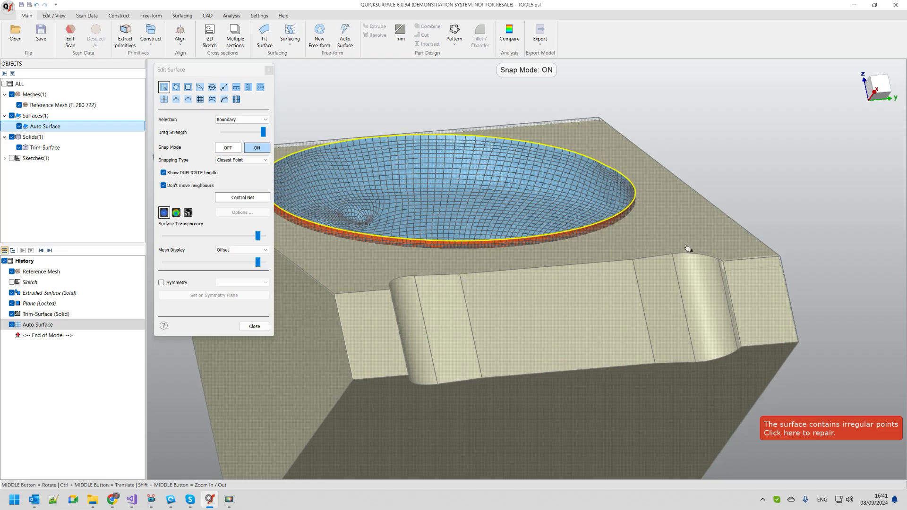
click(259, 329)
Close the surface editor and box-select both the block solid and the bowl Auto Surface.
click(259, 328)
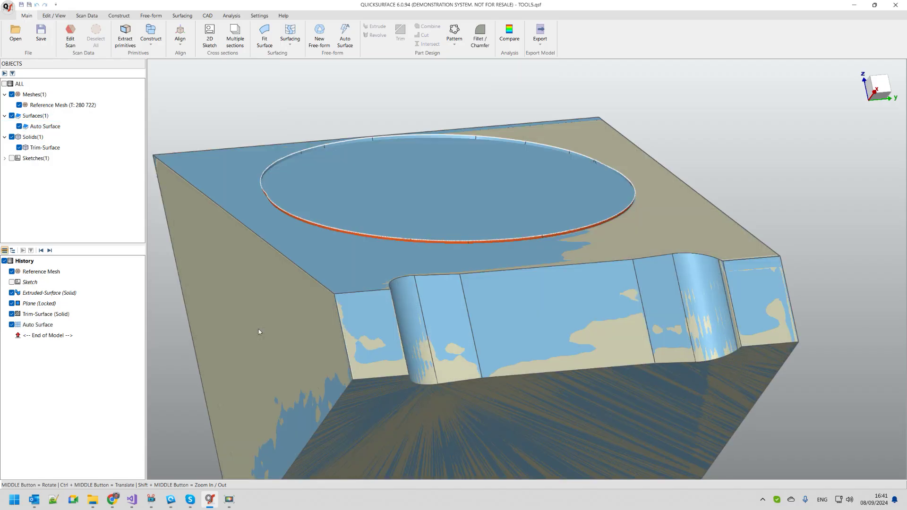
middle_drag(548, 305, 563, 302)
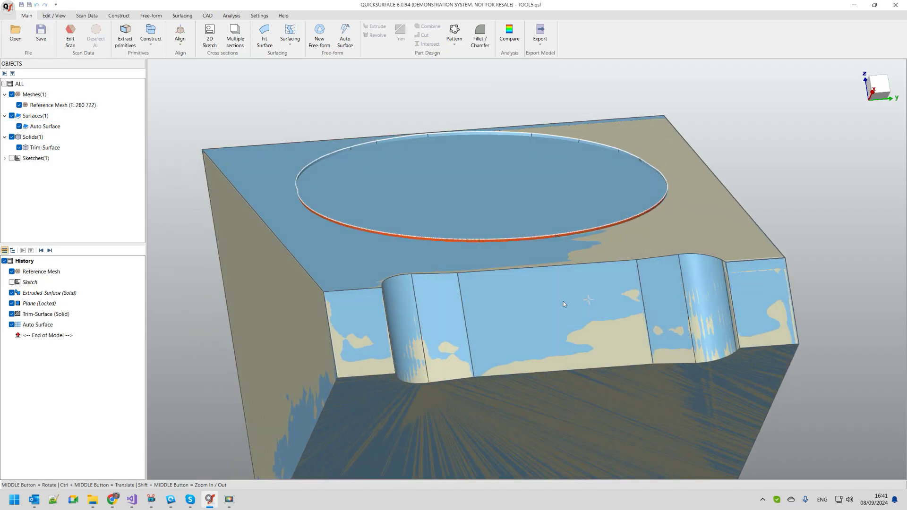
scroll(562, 302, down, 3)
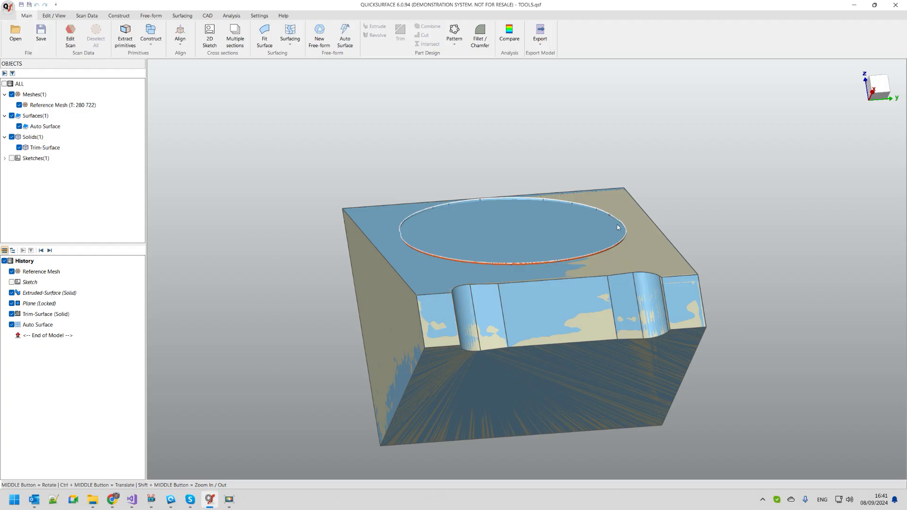
scroll(373, 151, down, 2)
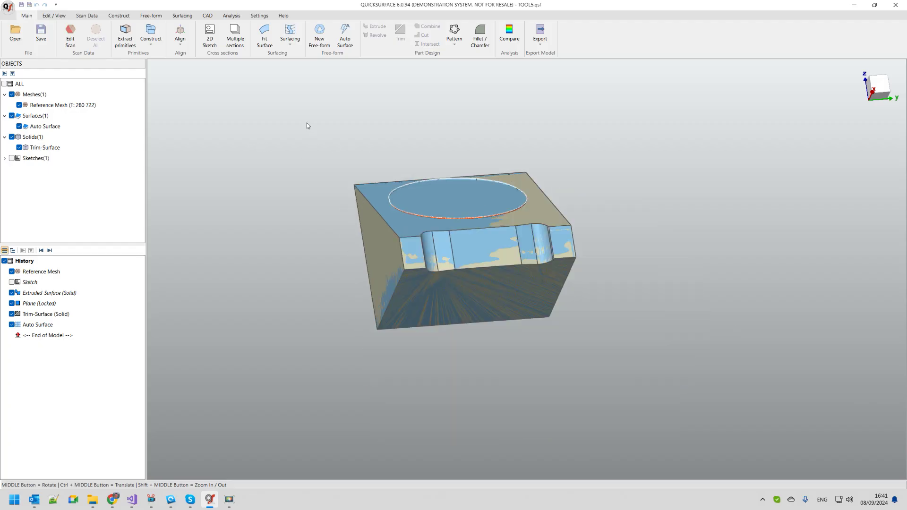
drag(300, 107, 698, 386)
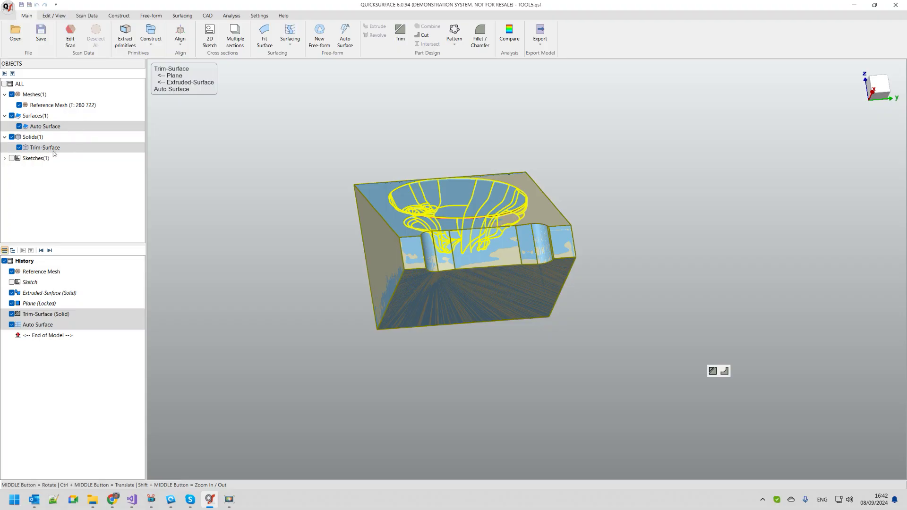
click(400, 37)
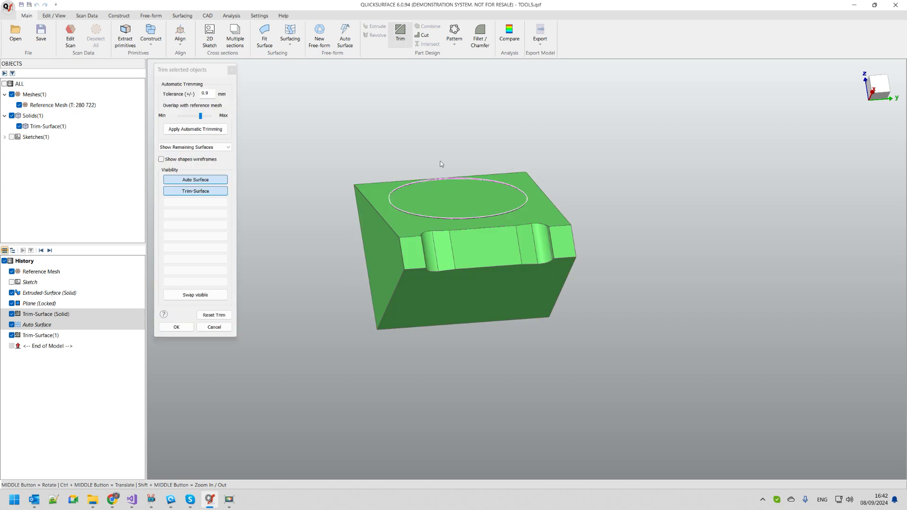
Keep the bowl pocket inside the ellipse and apply the trim, producing solid Trim-Surface(1).
scroll(445, 176, up, 2)
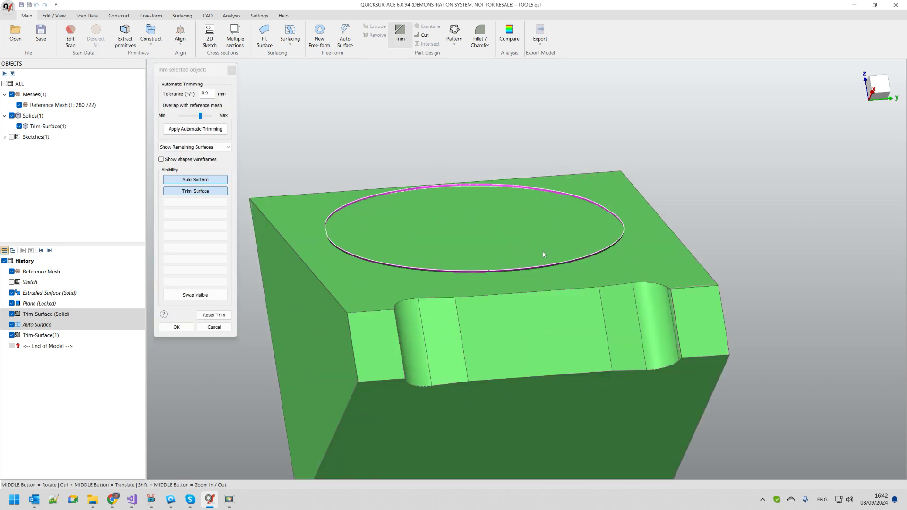
middle_drag(487, 241, 481, 230)
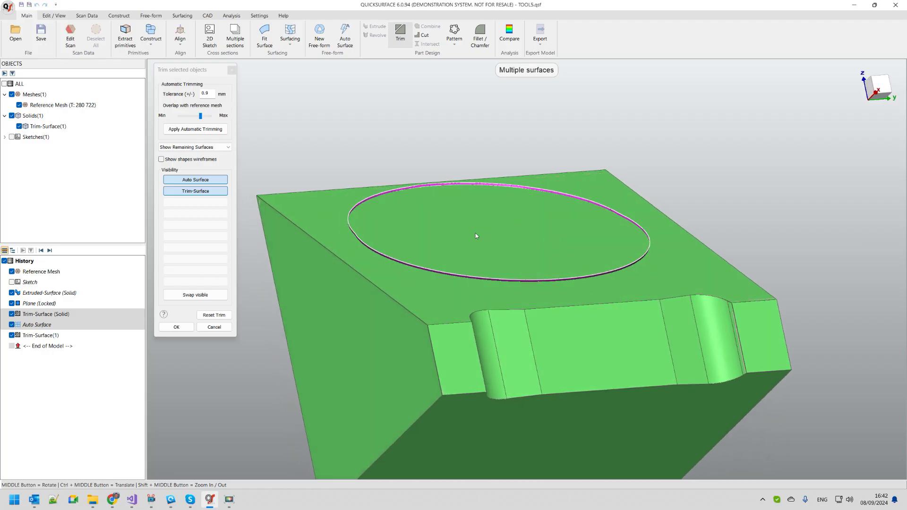
click(476, 234)
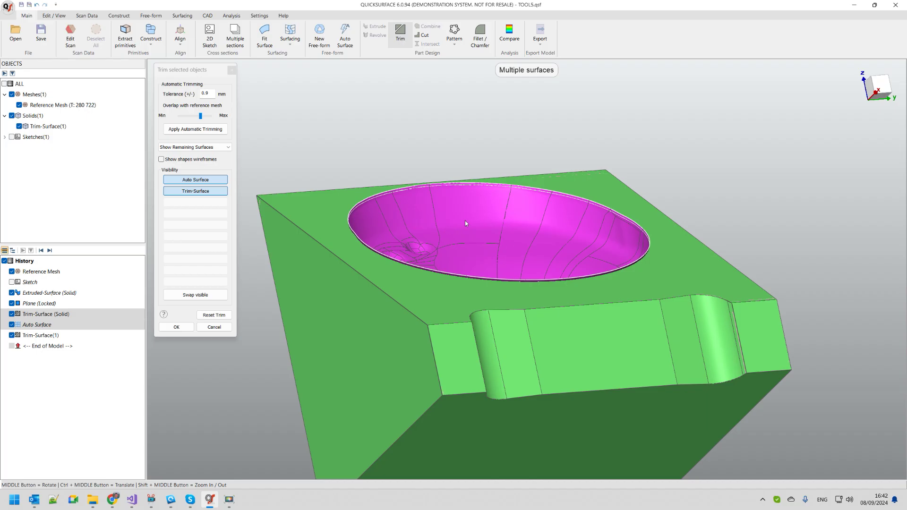
scroll(455, 224, up, 3)
scroll(317, 163, up, 3)
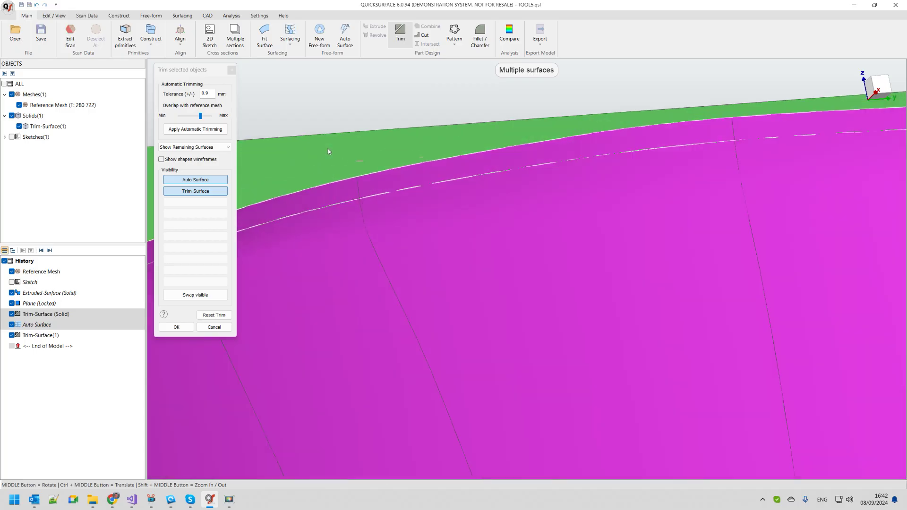
scroll(377, 185, down, 5)
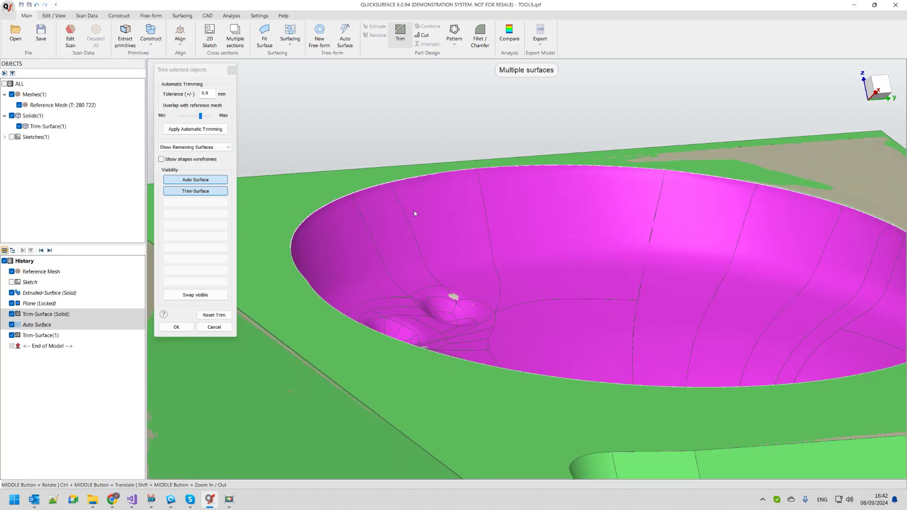
scroll(415, 210, down, 3)
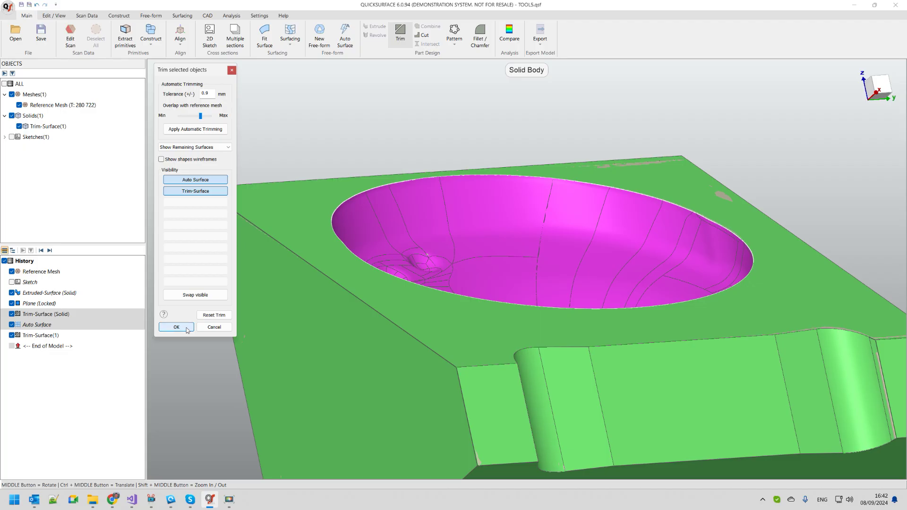
key(Return)
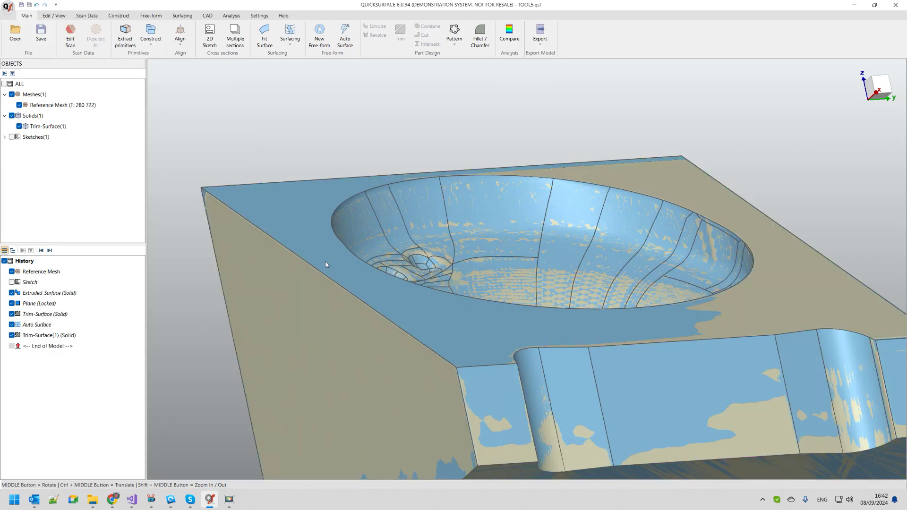
Hide the Reference Mesh and rotate the hybrid solid to inspect its carved bowl.
scroll(343, 260, down, 3)
click(19, 105)
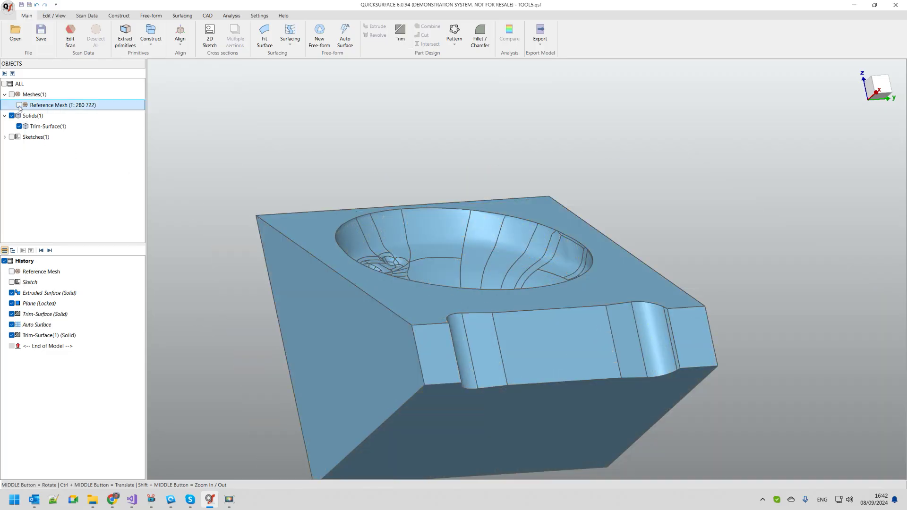
middle_drag(469, 260, 690, 394)
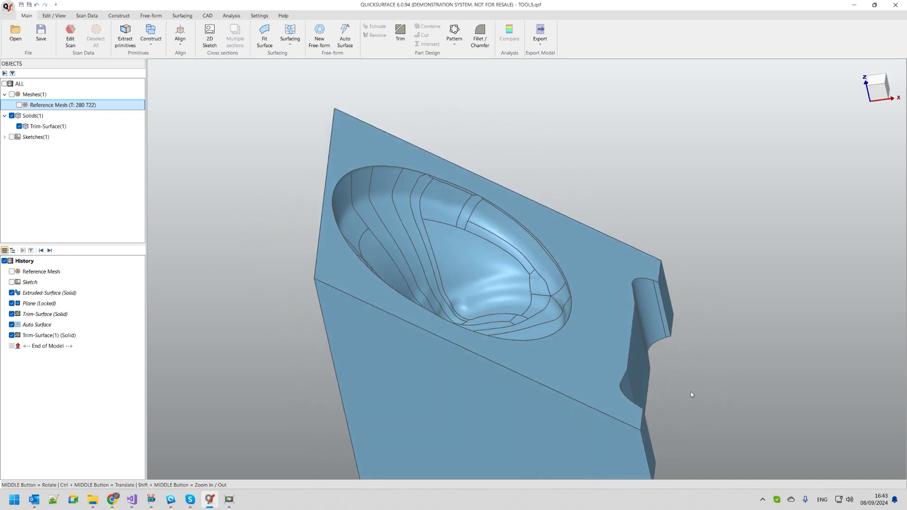
middle_drag(515, 430, 509, 400)
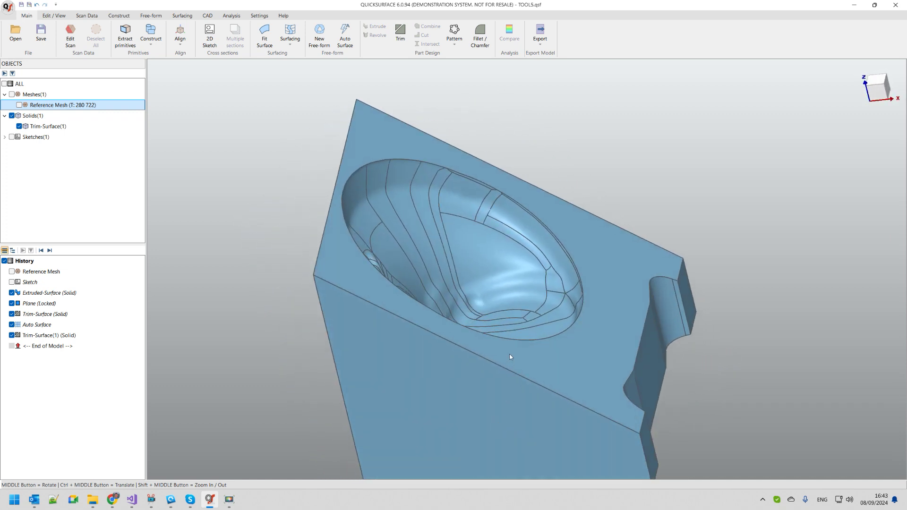
shift+middle_drag(397, 390, 341, 395)
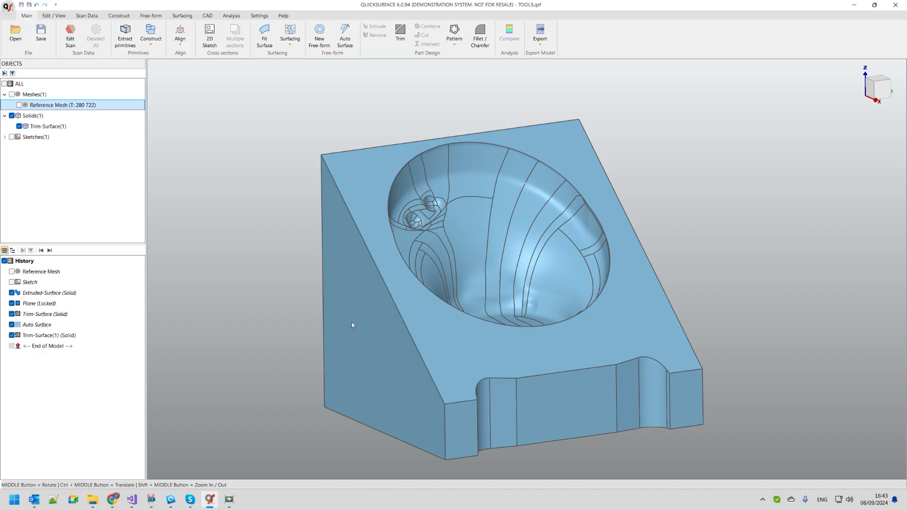
click(541, 32)
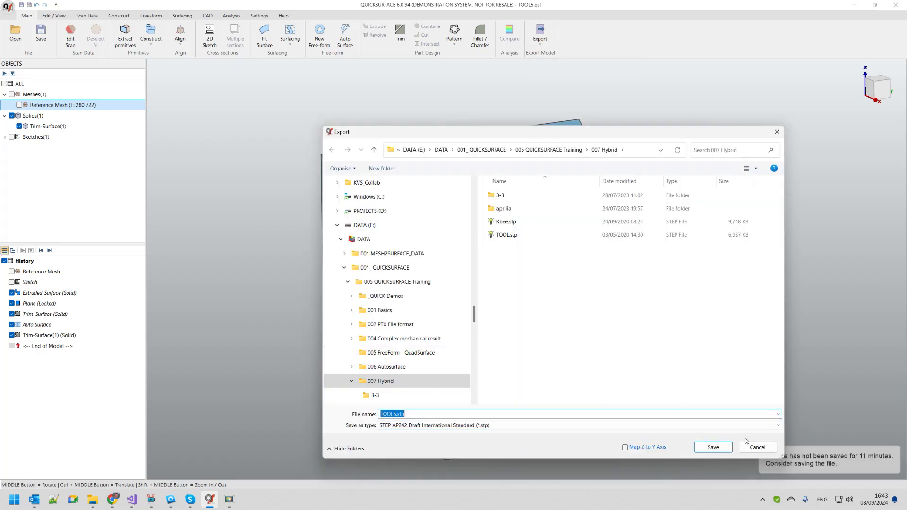
click(757, 447)
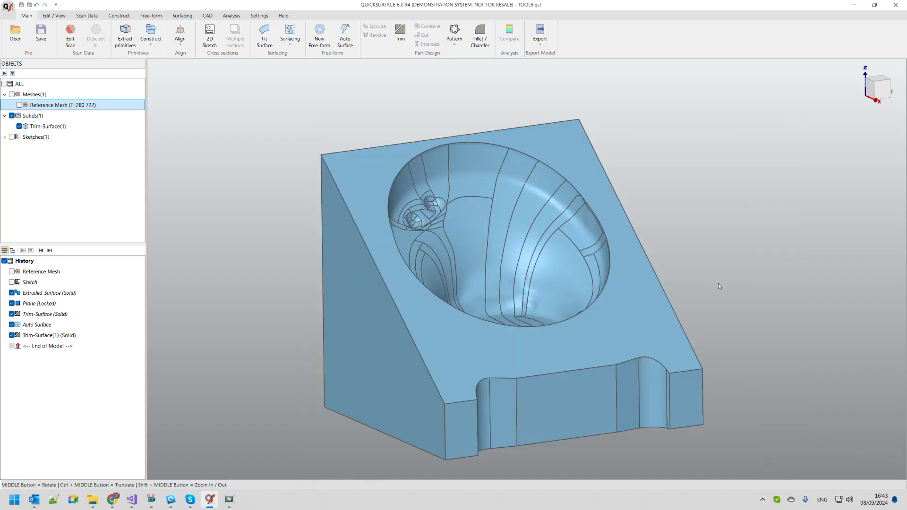